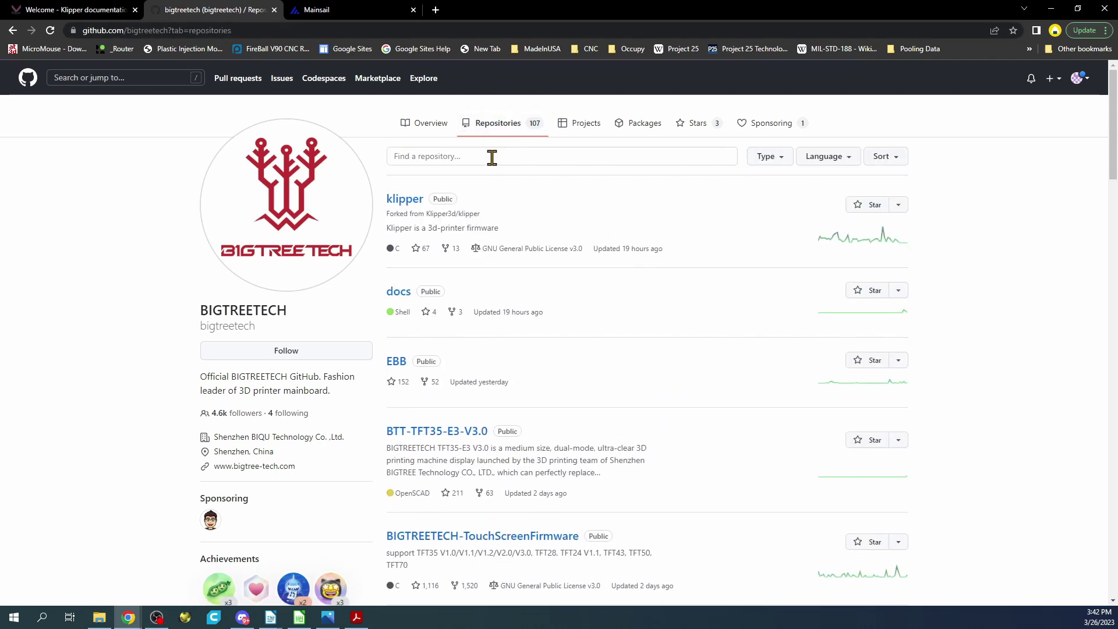
- Filter the repositories for Manta, open Manta-M8P, and glance at its Code download options
click(491, 158)
text(Man)
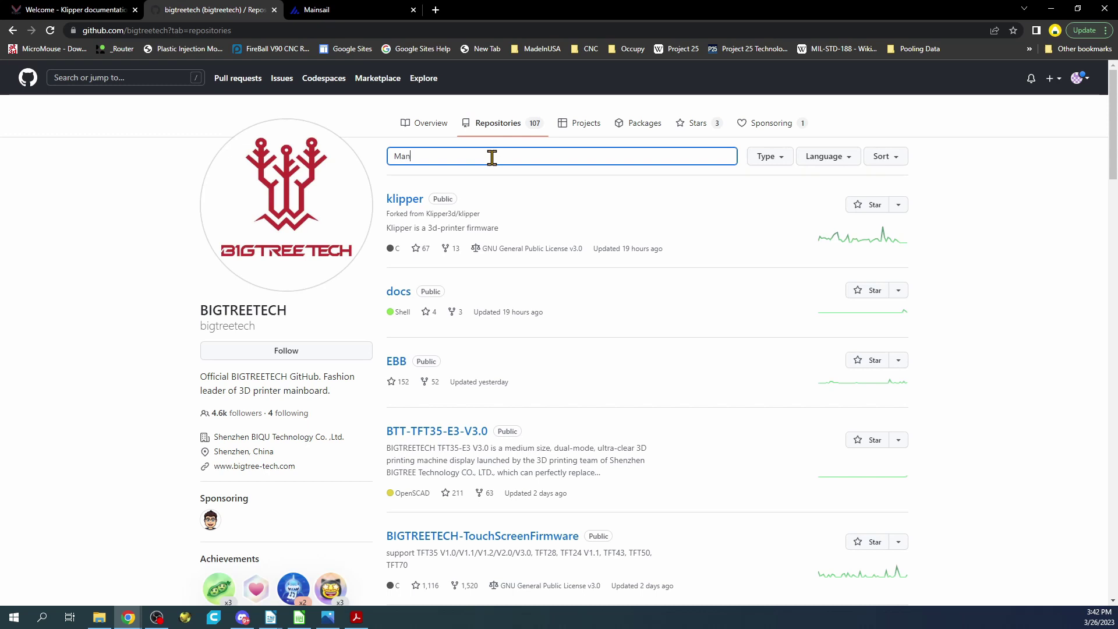
text(ta)
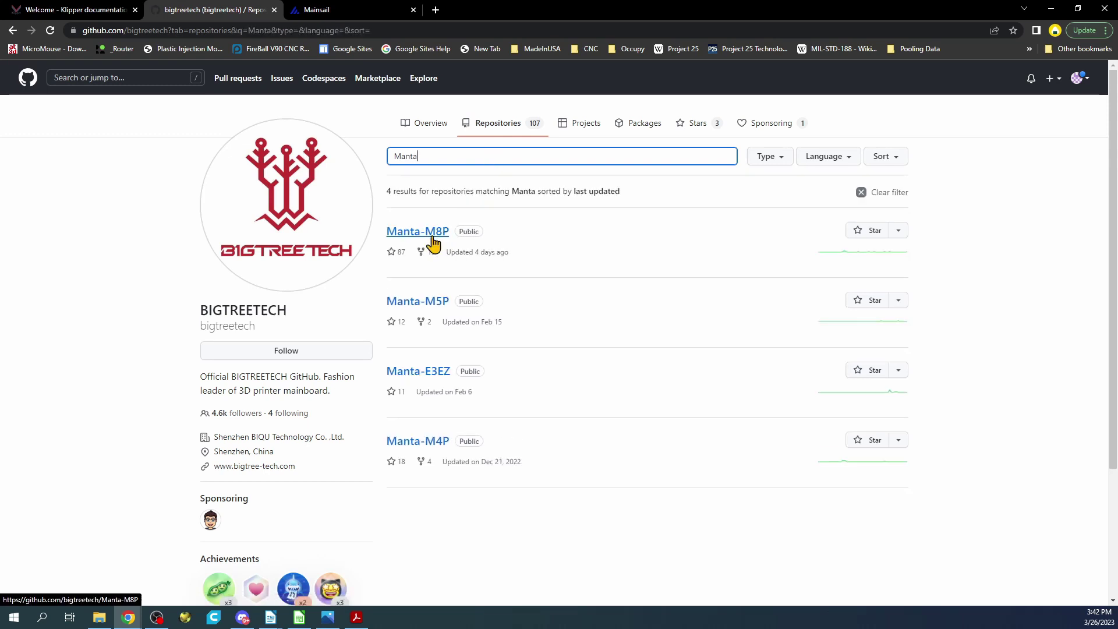
click(430, 237)
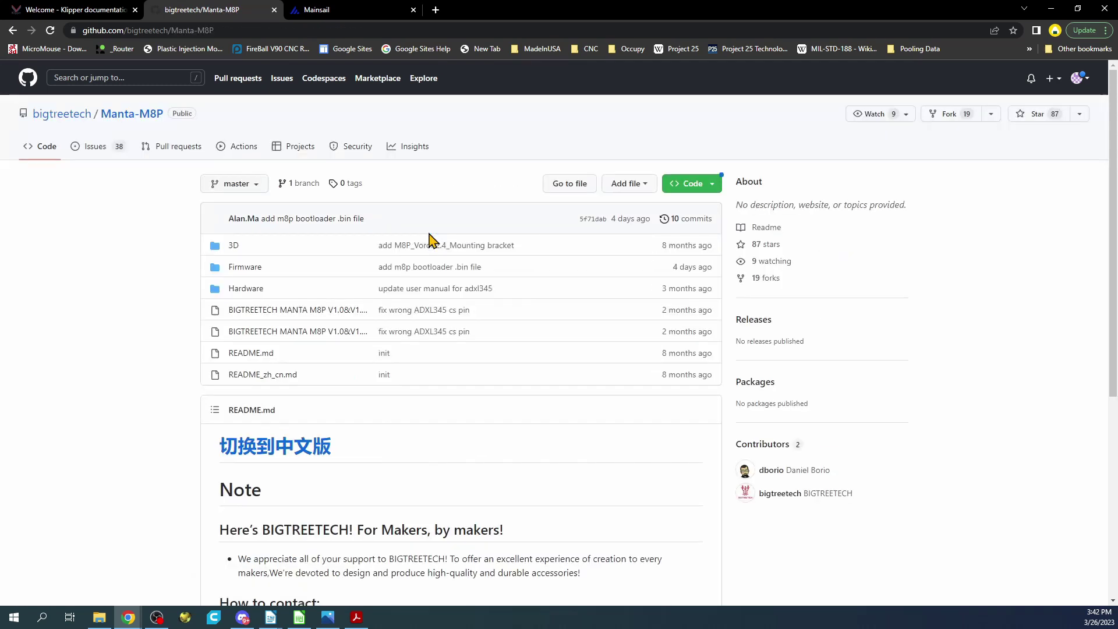
click(696, 200)
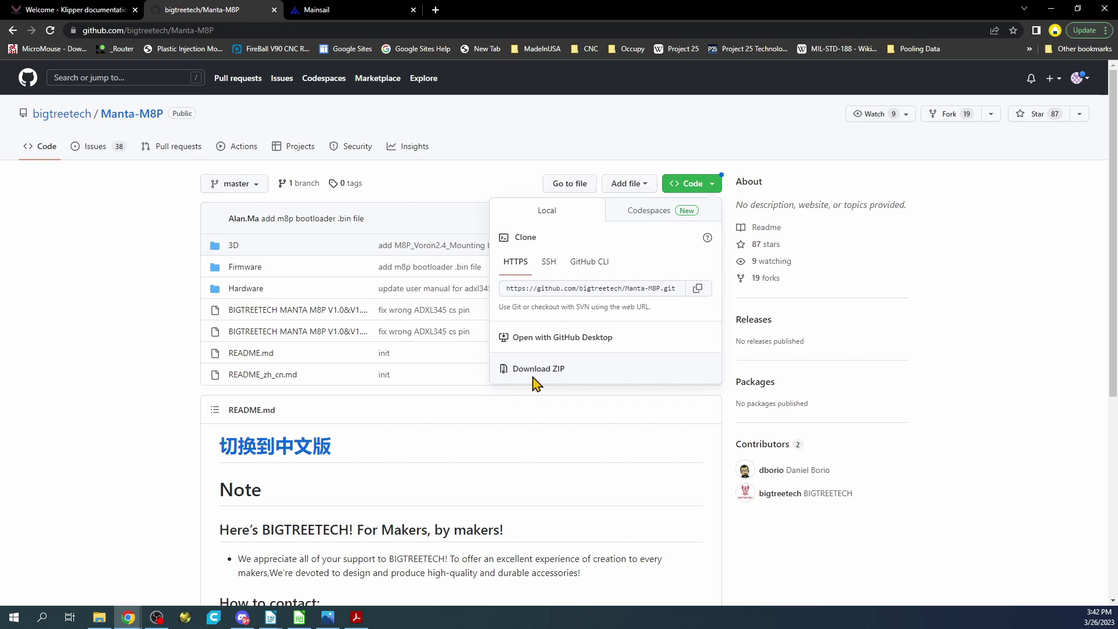
click(127, 357)
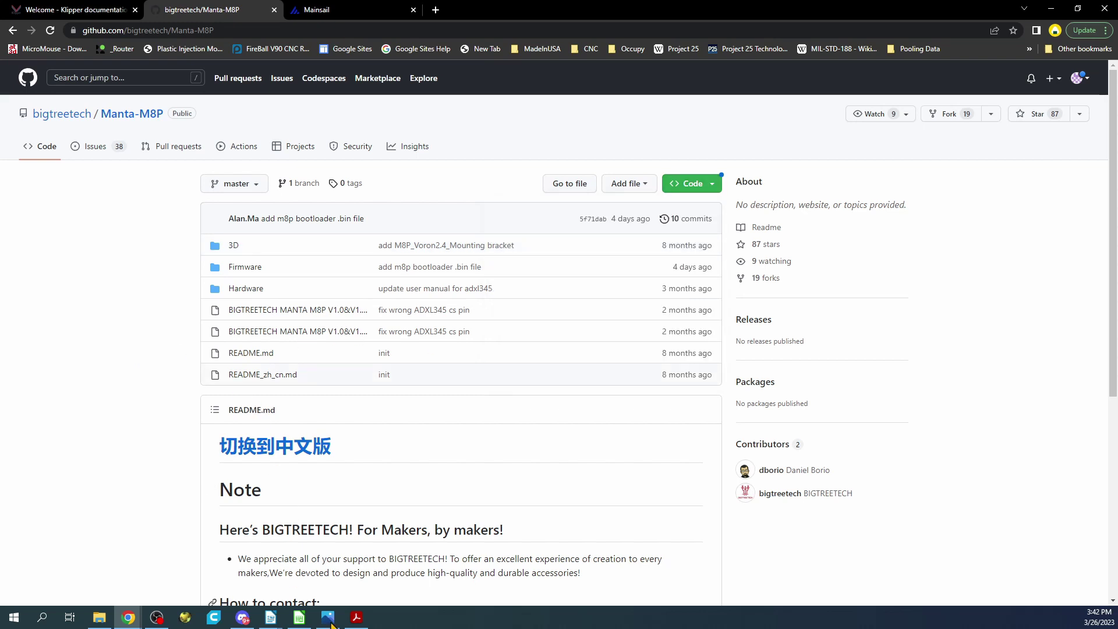
- Return to the Manta M8P manual, clearing the old TMC2209 search and closing Find
click(358, 618)
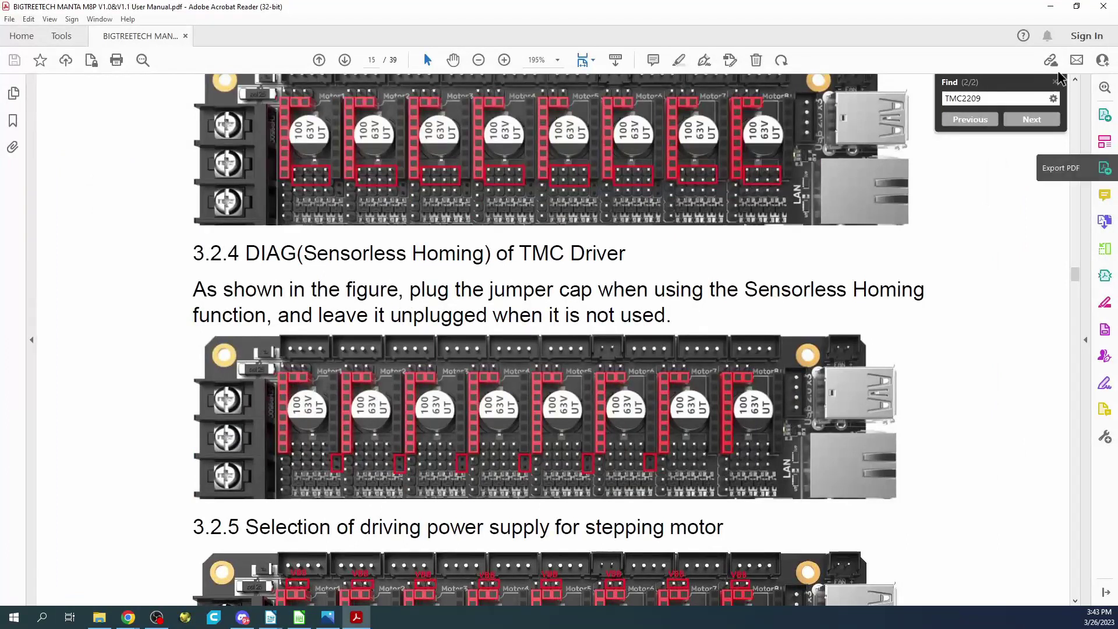
drag(991, 101, 911, 101)
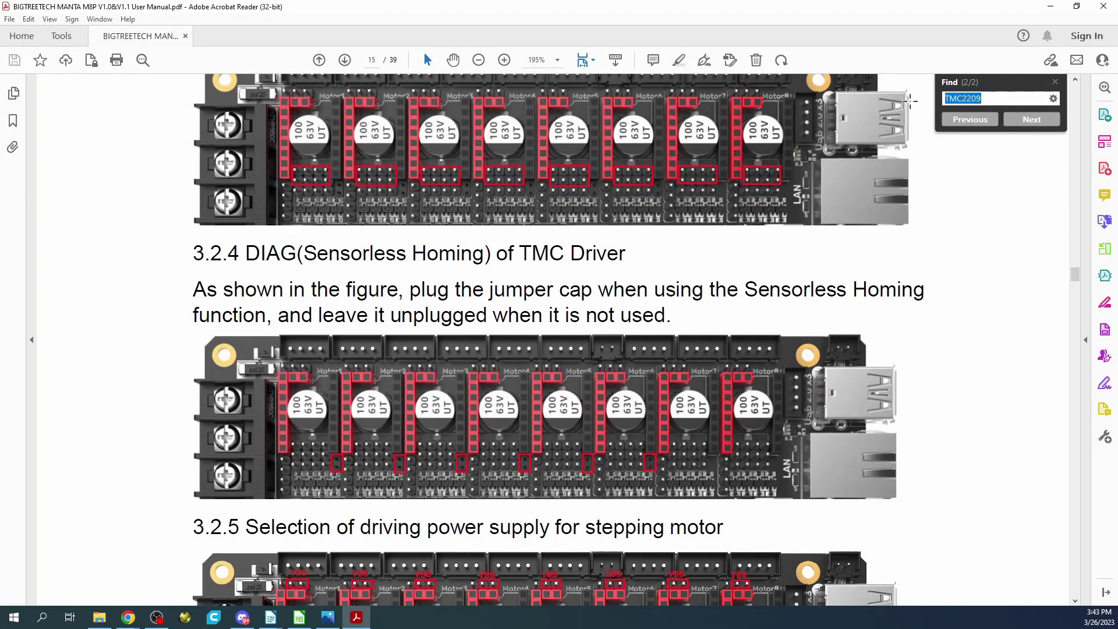
key(BackSpace)
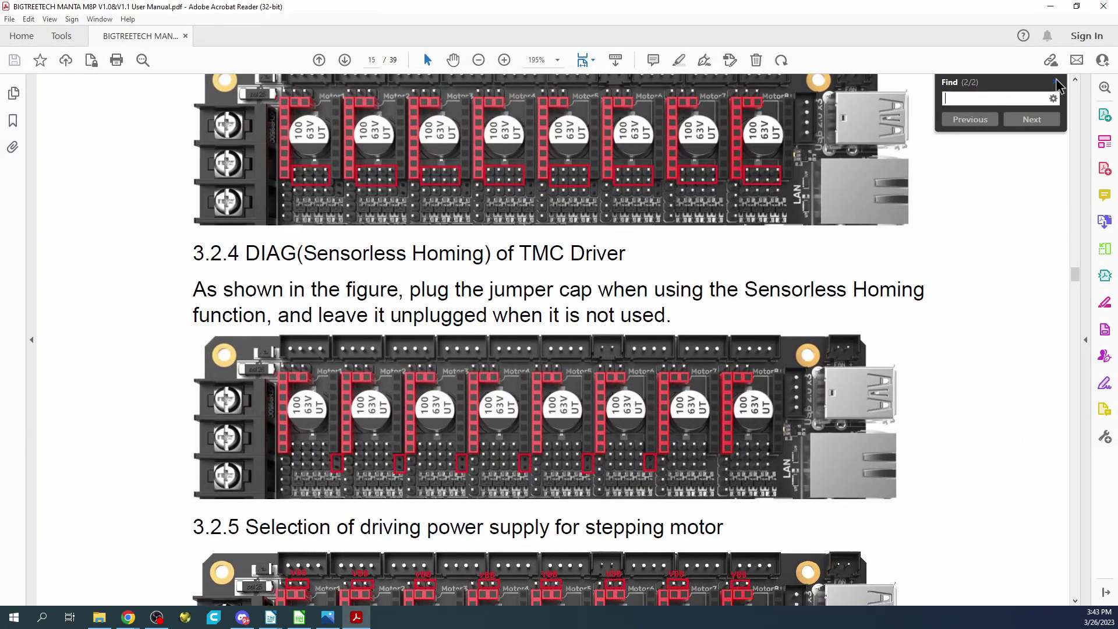
click(1057, 82)
drag(1075, 282, 1066, 78)
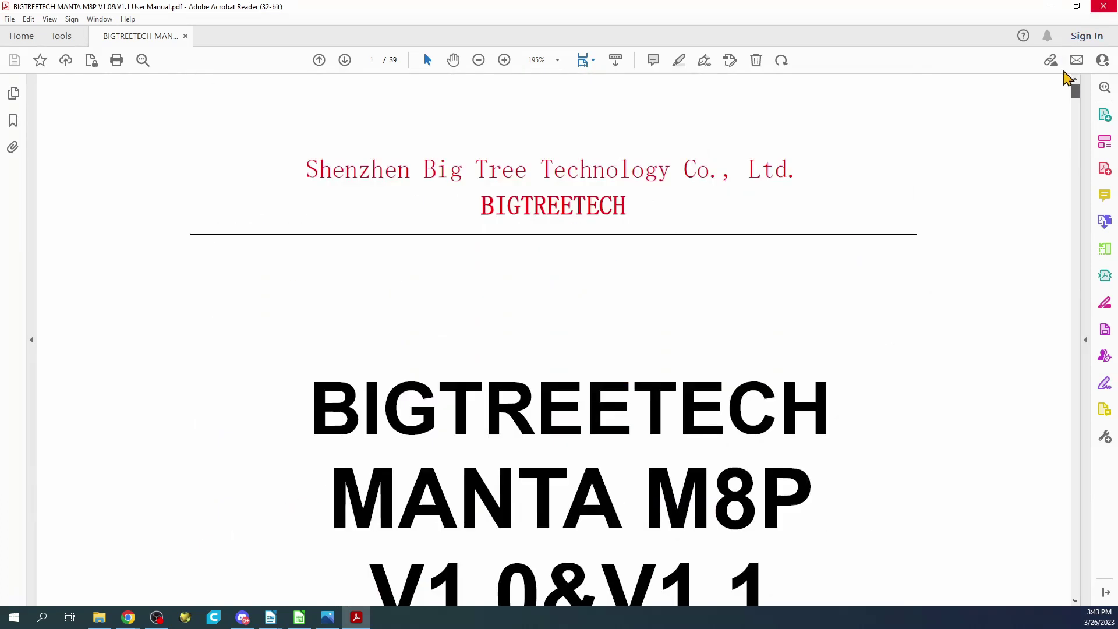
scroll(604, 415, down, 2)
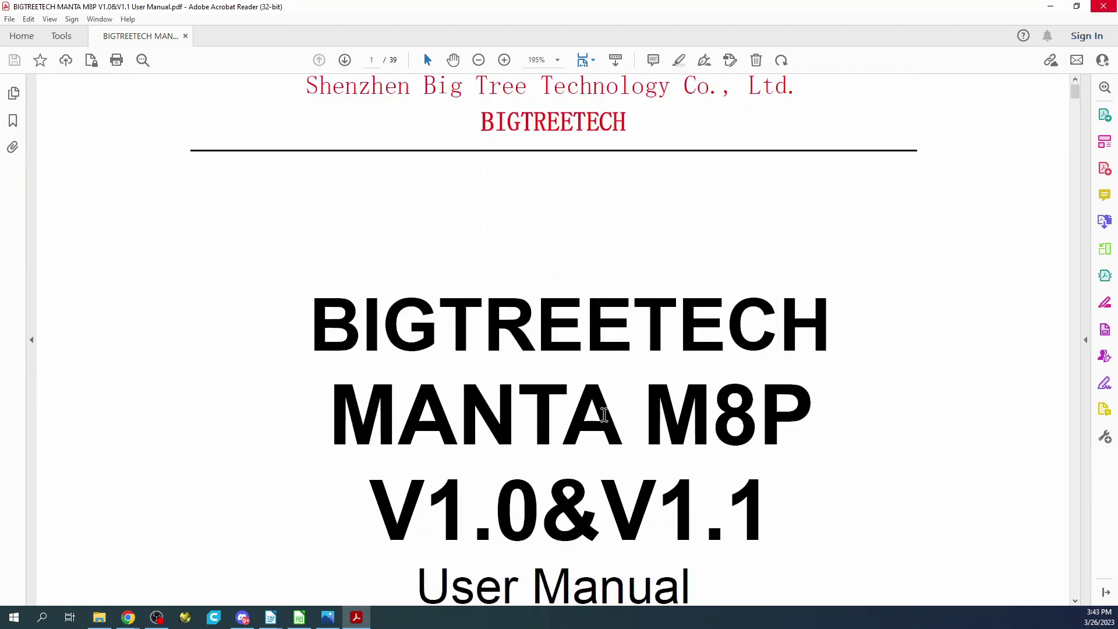
scroll(603, 416, down, 1)
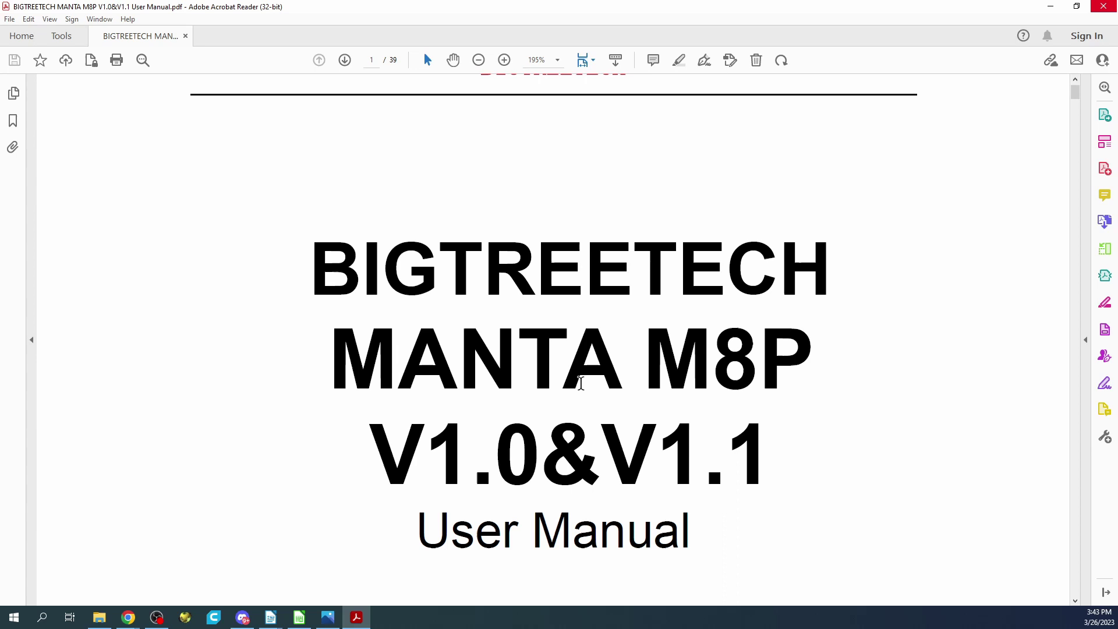
scroll(567, 365, down, 3)
scroll(567, 366, down, 2)
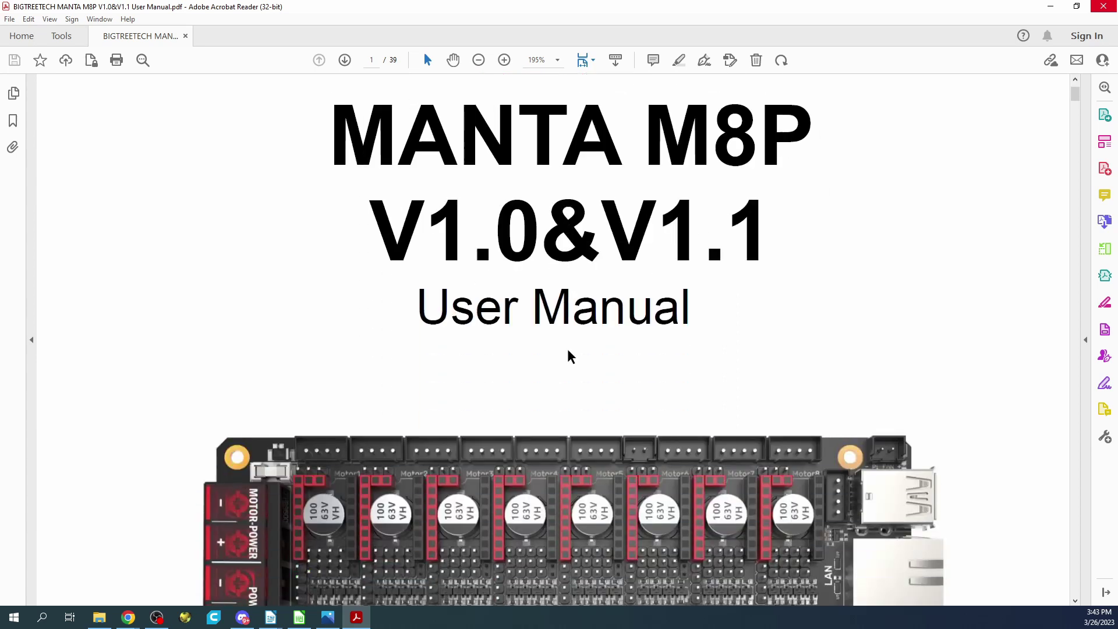
scroll(570, 355, down, 1)
scroll(569, 355, down, 1)
scroll(568, 349, down, 1)
scroll(567, 349, down, 1)
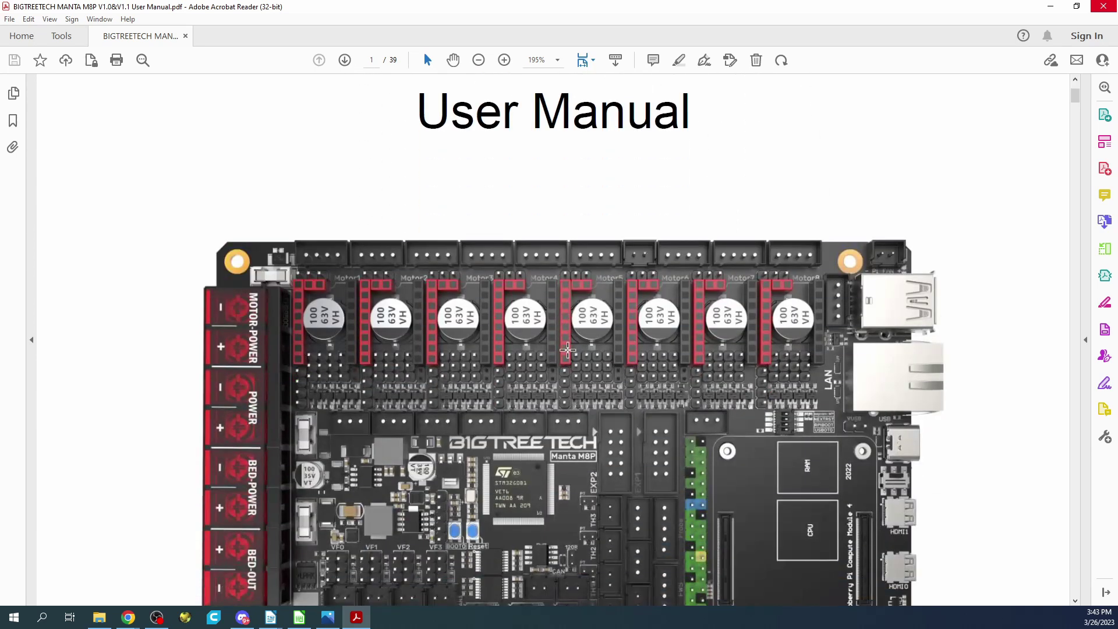
scroll(567, 350, down, 1)
scroll(567, 349, up, 1)
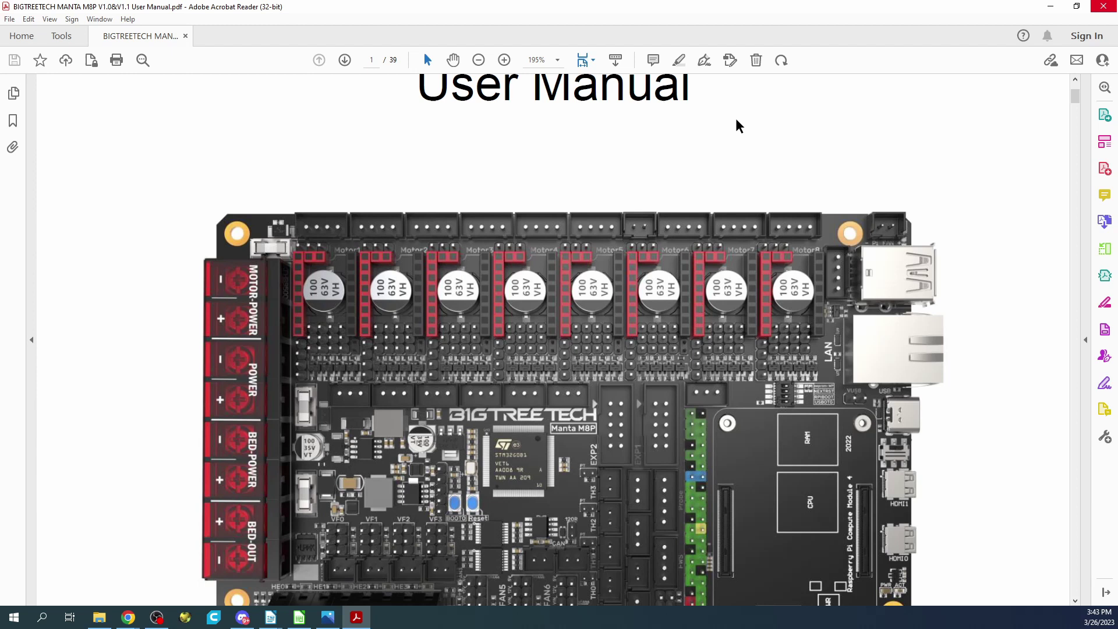
- Search the manual for TMC2208 and select the supported motor driver line on page 7
key(ctrl+f)
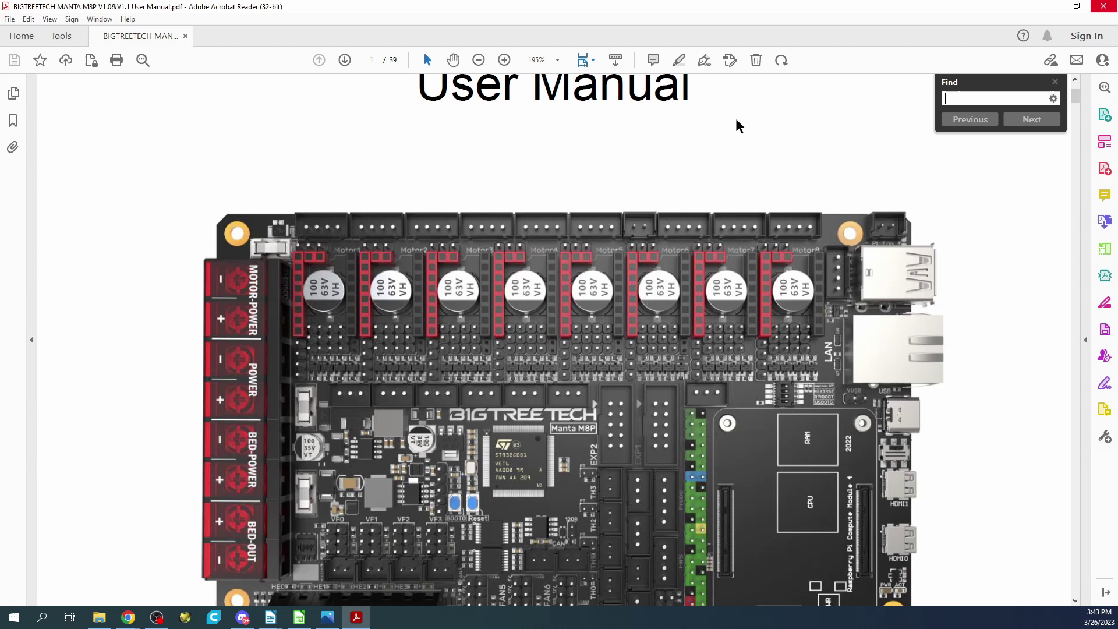
text(T)
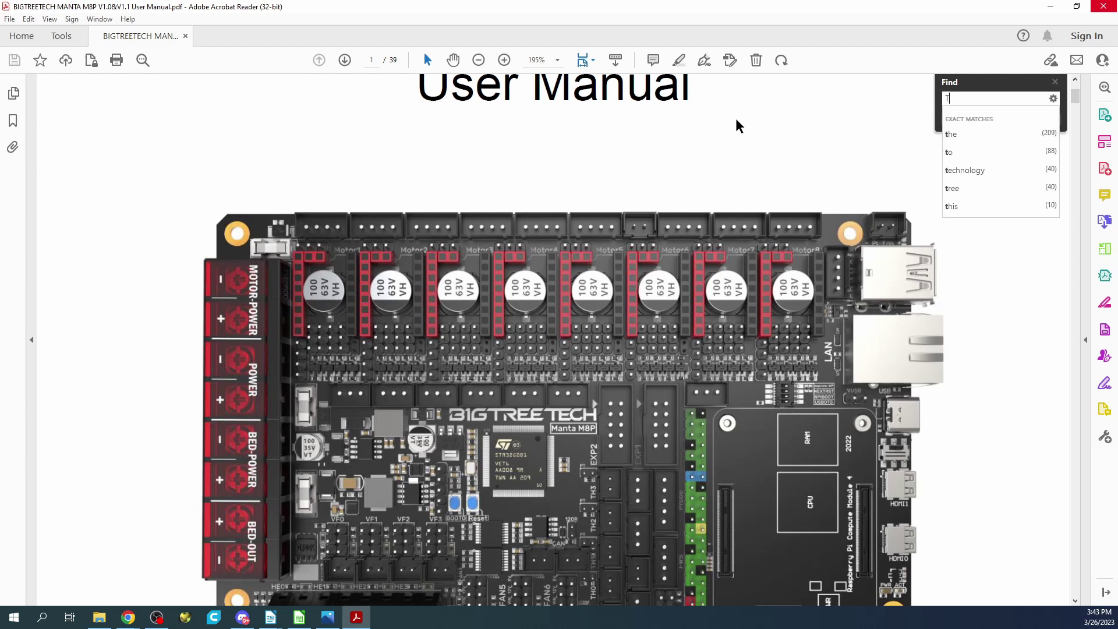
text(MC2208)
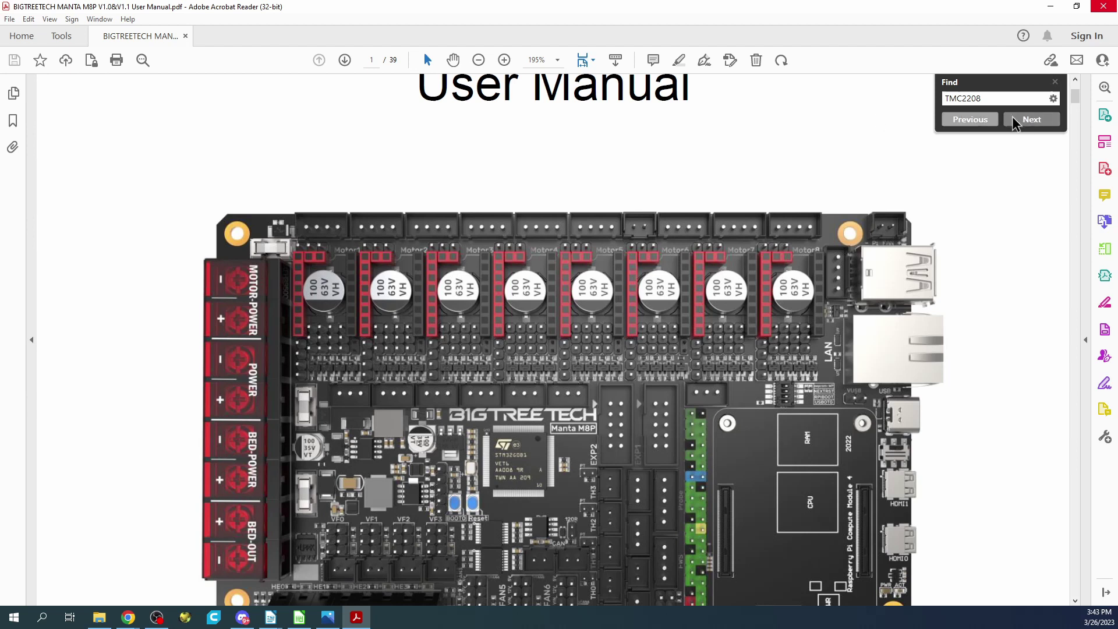
click(1031, 120)
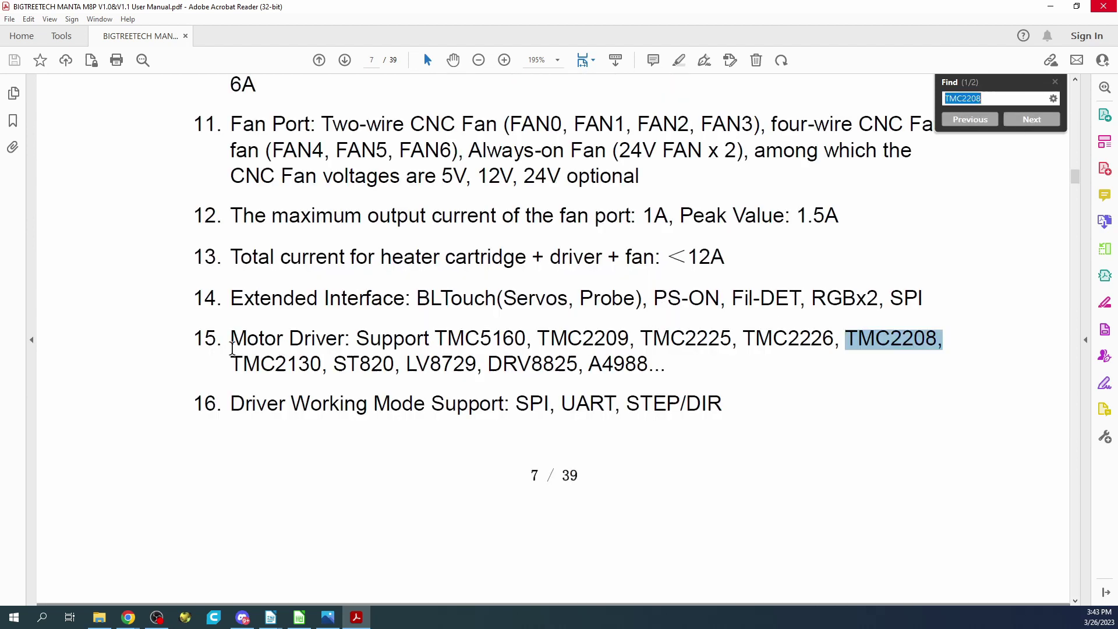
mouse_move(232, 350)
mouse_down()
mouse_move(755, 362)
mouse_move(751, 375)
mouse_up()
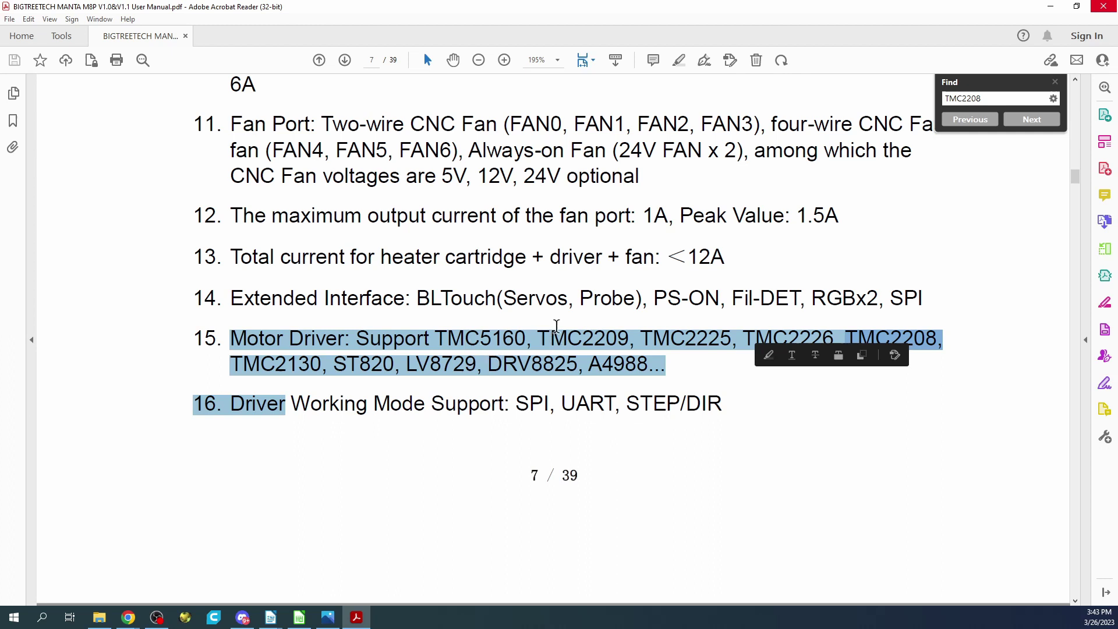
click(729, 360)
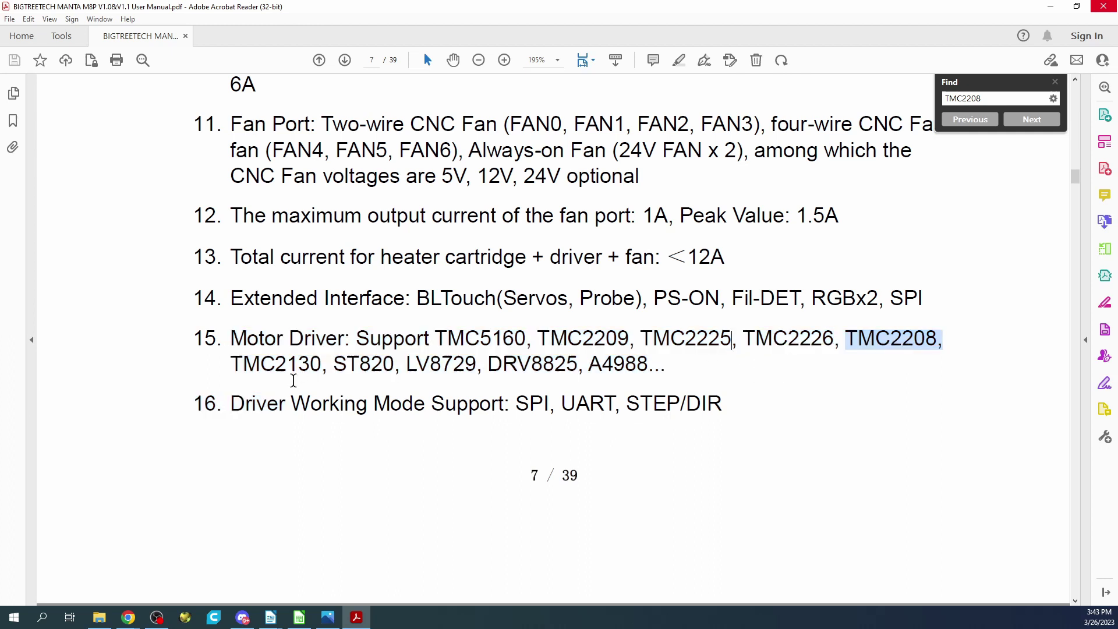
- Select driver names in the list (TMC2130, ST820 to A4988, TMC5160 to TMC2130)
drag(325, 364, 243, 364)
double_click(337, 363)
drag(647, 365, 335, 366)
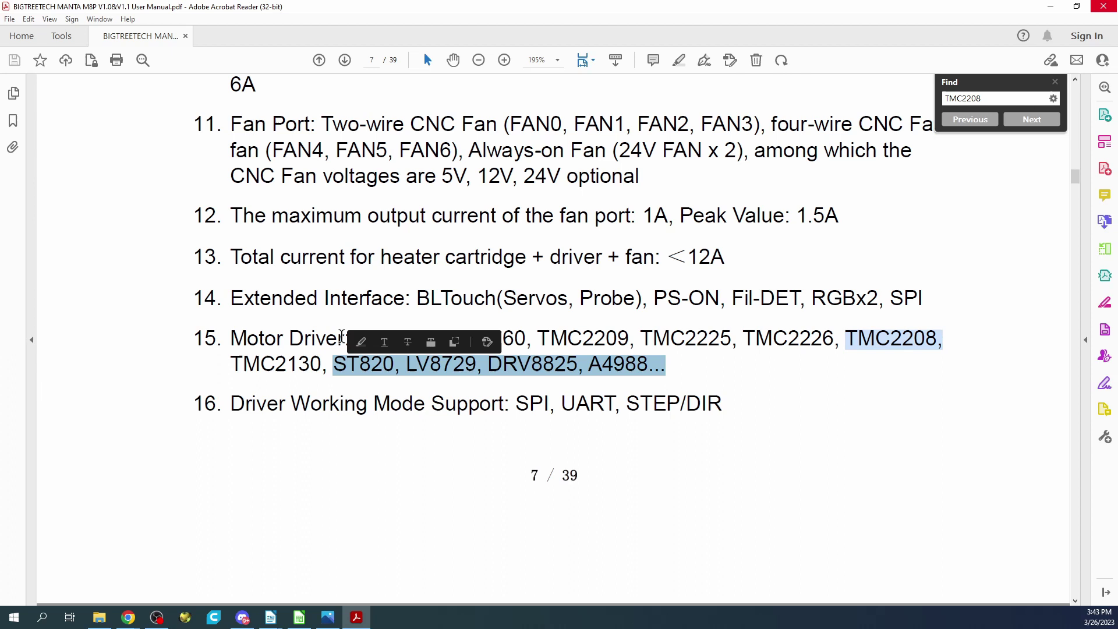
click(307, 315)
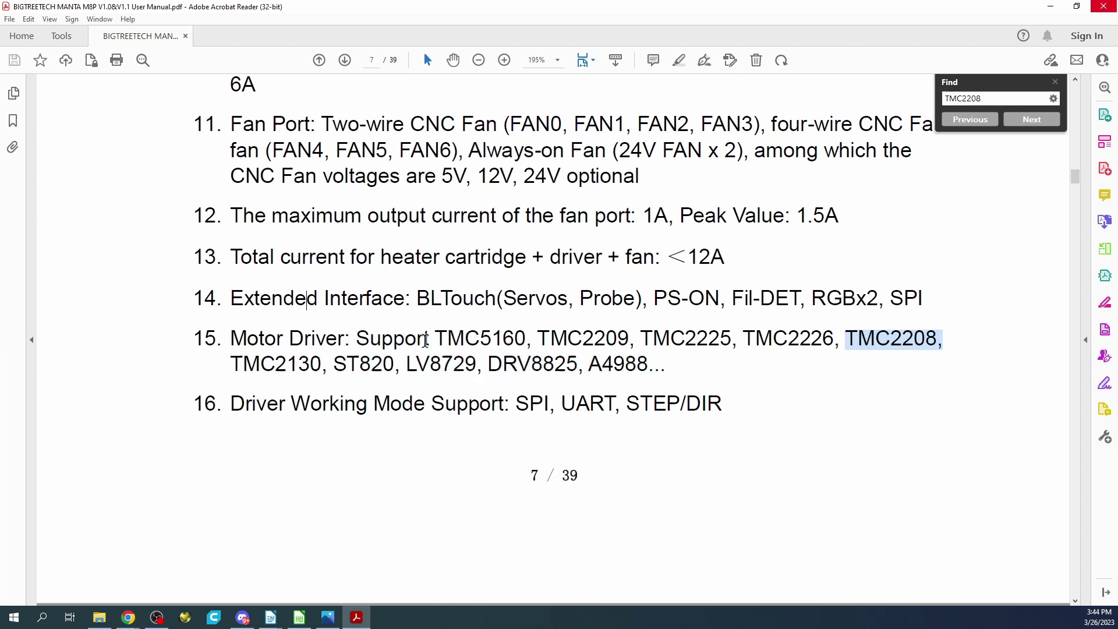
drag(439, 339, 323, 367)
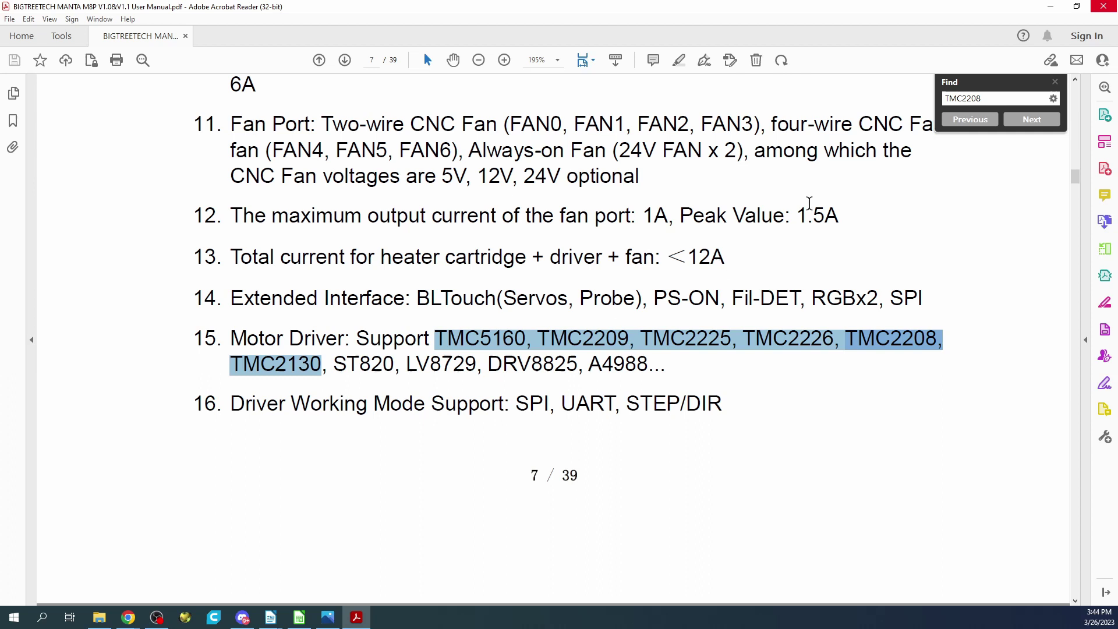
double_click(1002, 102)
- Jump to the next TMC2208 match and select the '3.2.2 UART Mode of TMC Driver' heading
click(1031, 120)
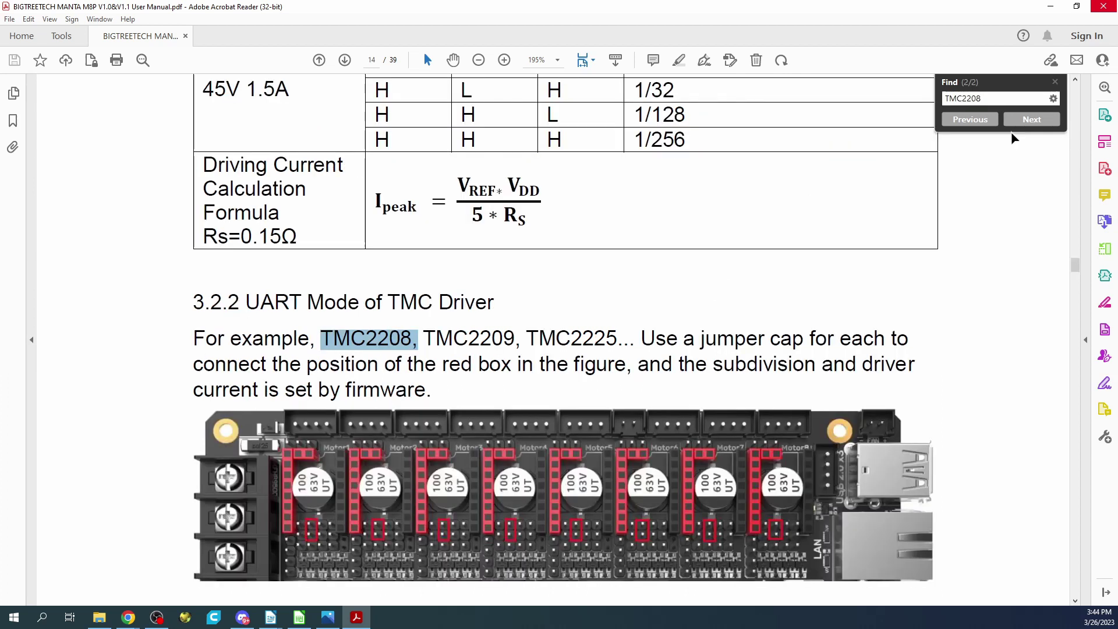
scroll(380, 369, down, 2)
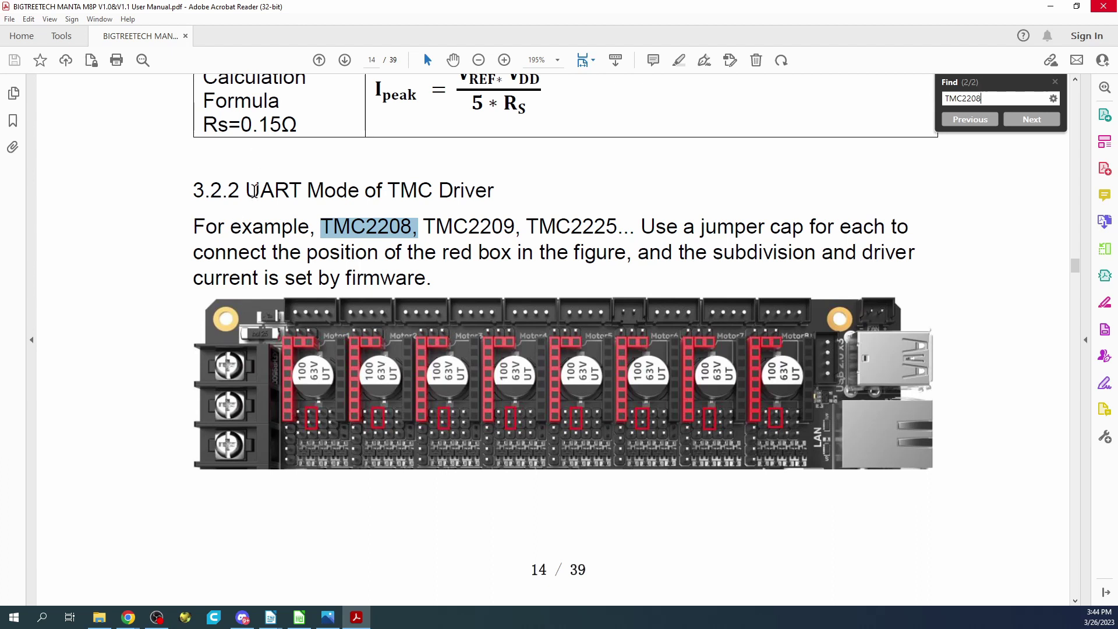
drag(247, 193, 505, 191)
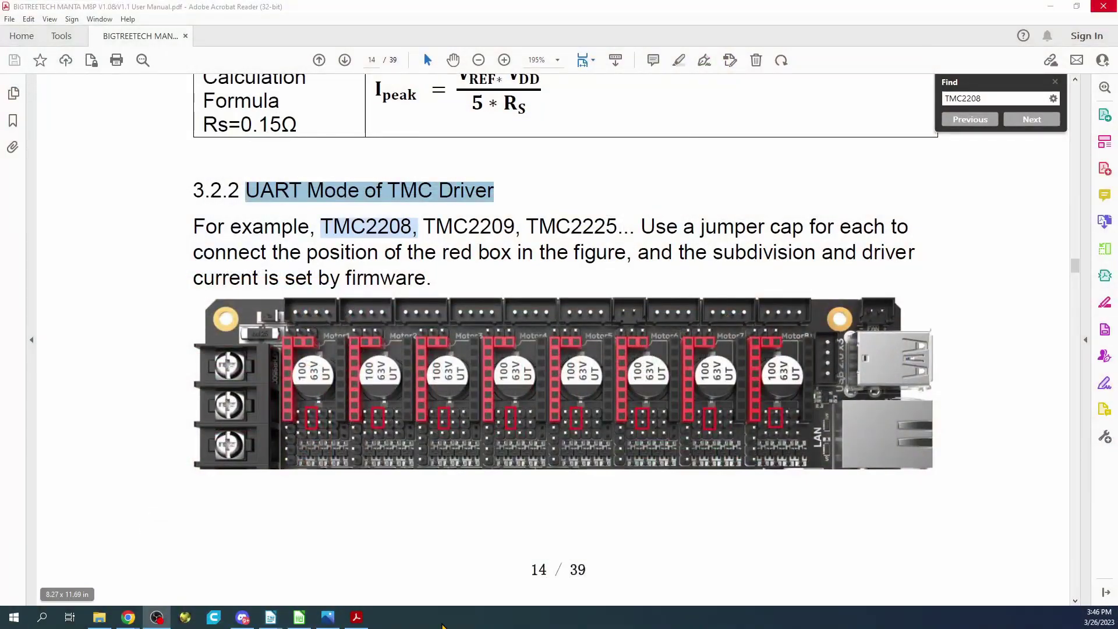
- Switch to Photos to view the M8P PinOut.png pin-out diagram
click(328, 616)
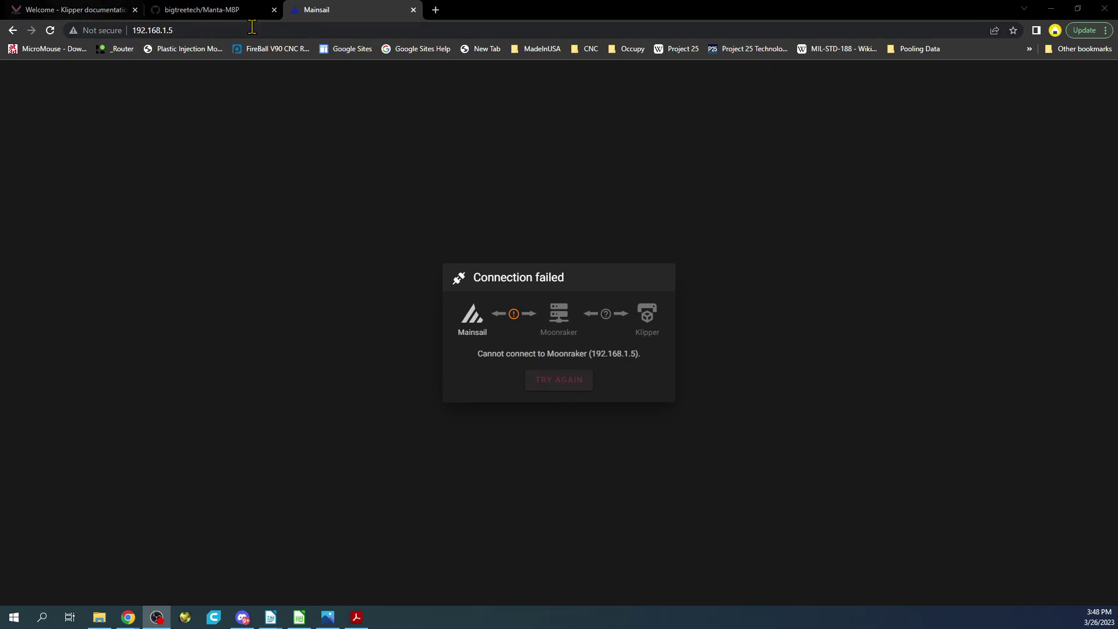
- Retry the printer connection with TRY AGAIN in the Connection failed dialog
click(552, 382)
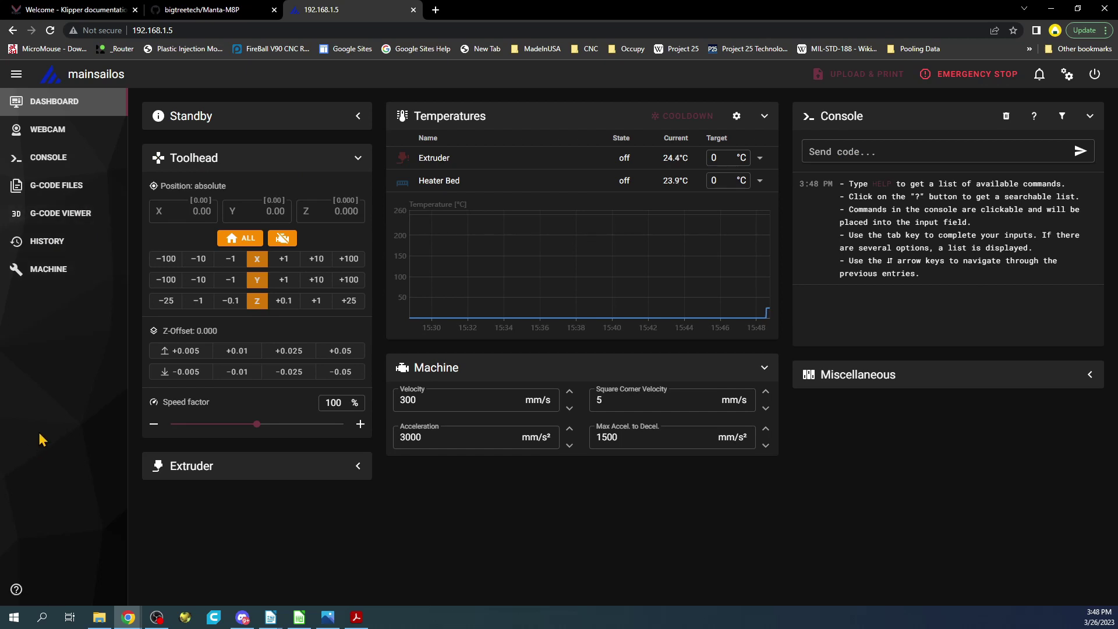
- Go to the Machine page to see the printer's config file list
click(53, 275)
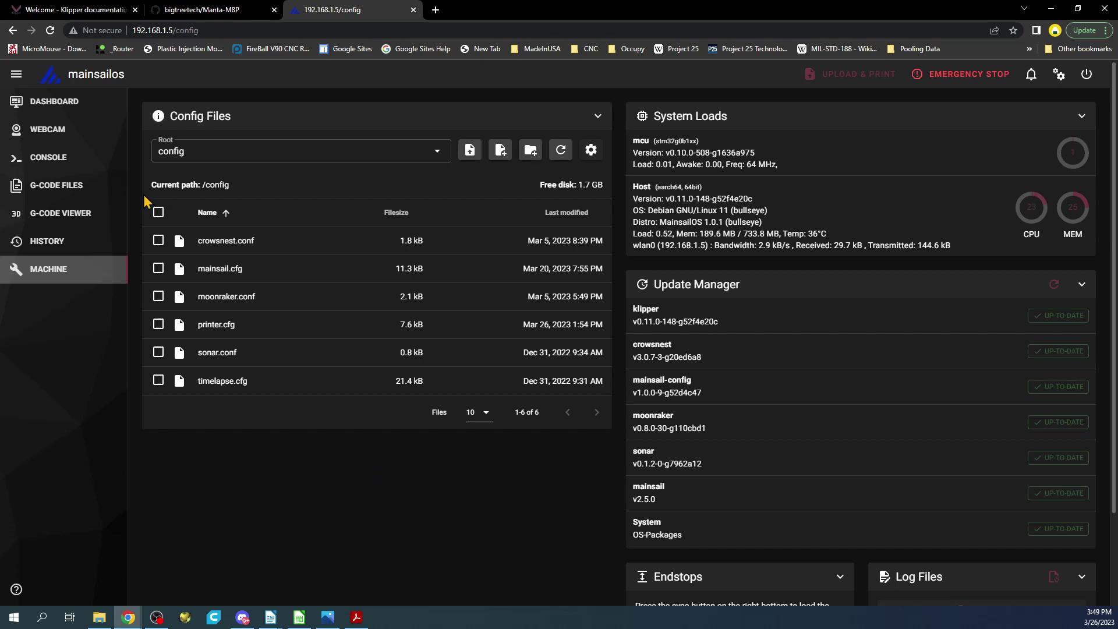
- Send M119 repeatedly from the dashboard console to watch the X endstop state change
click(59, 102)
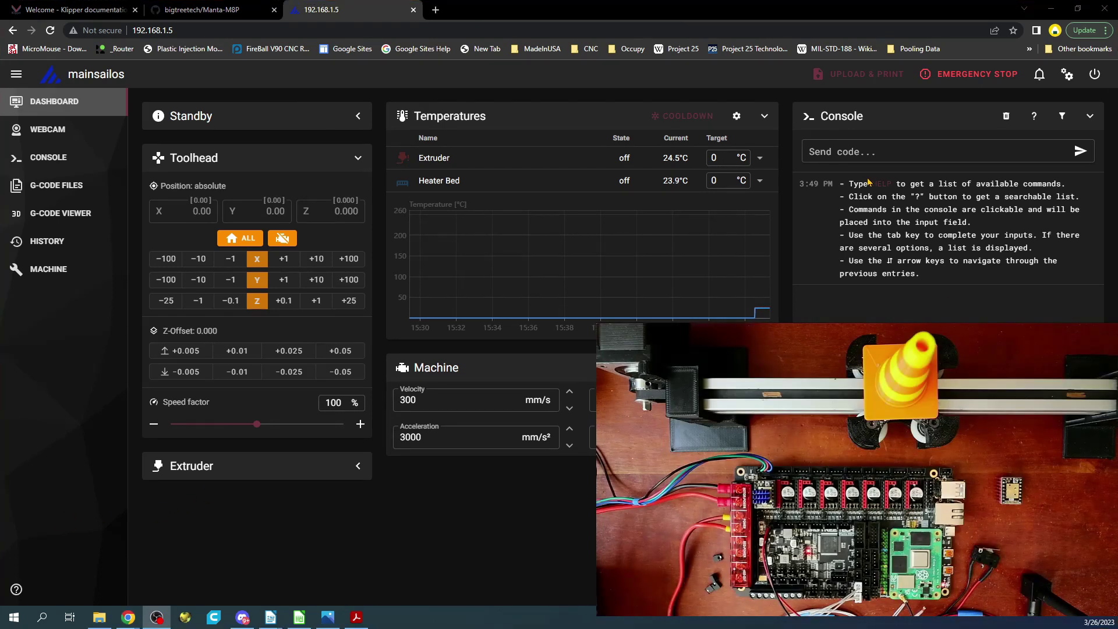
click(831, 155)
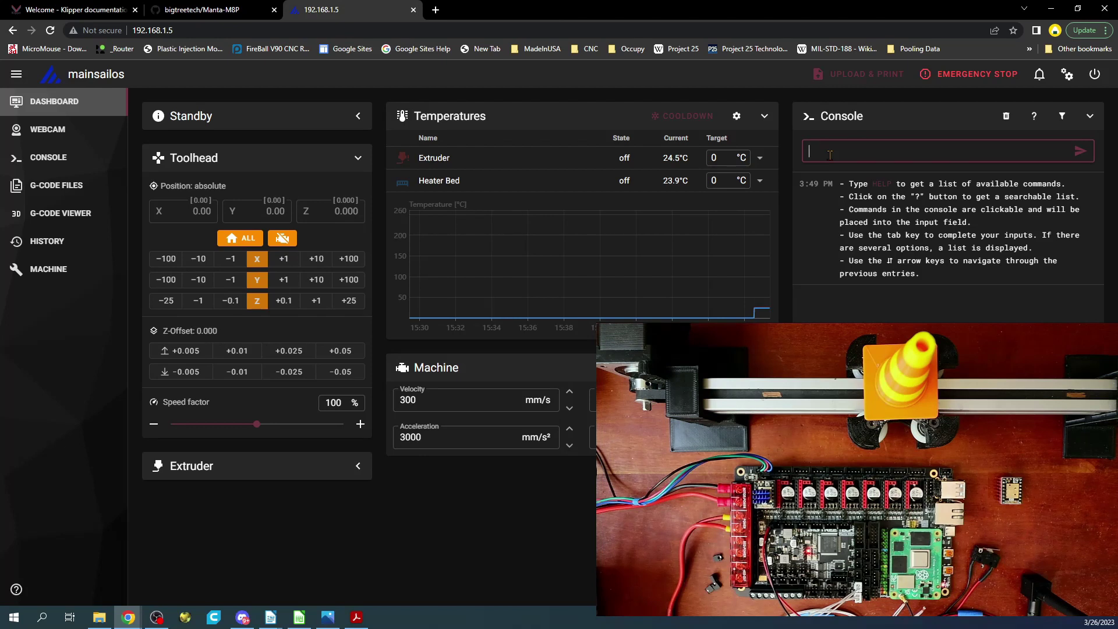
text(M)
text(115)
key(Return)
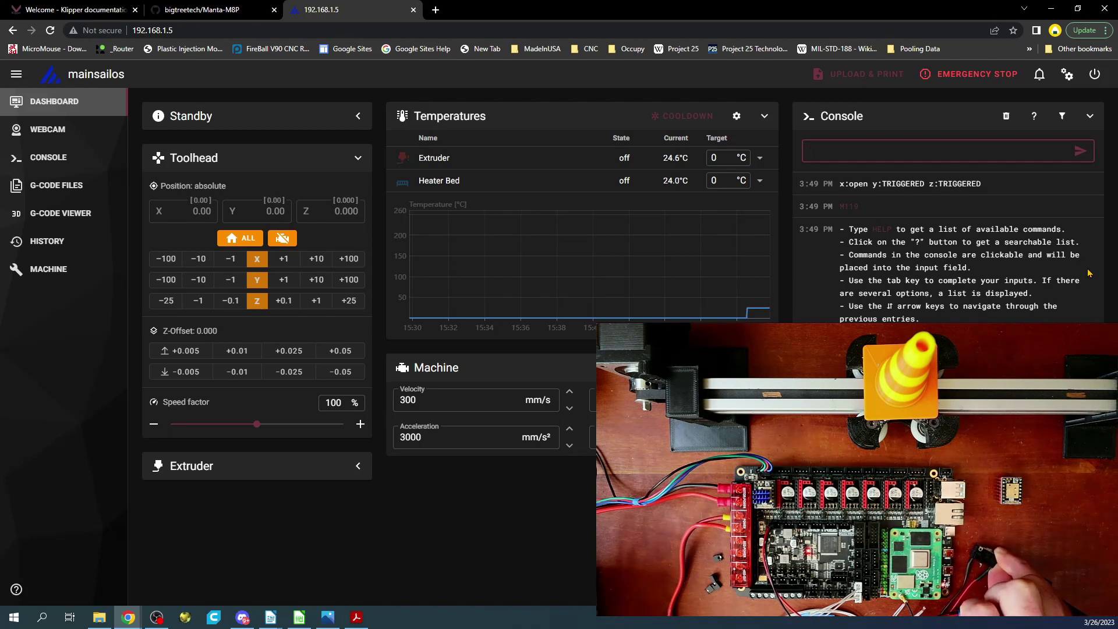
text(M119)
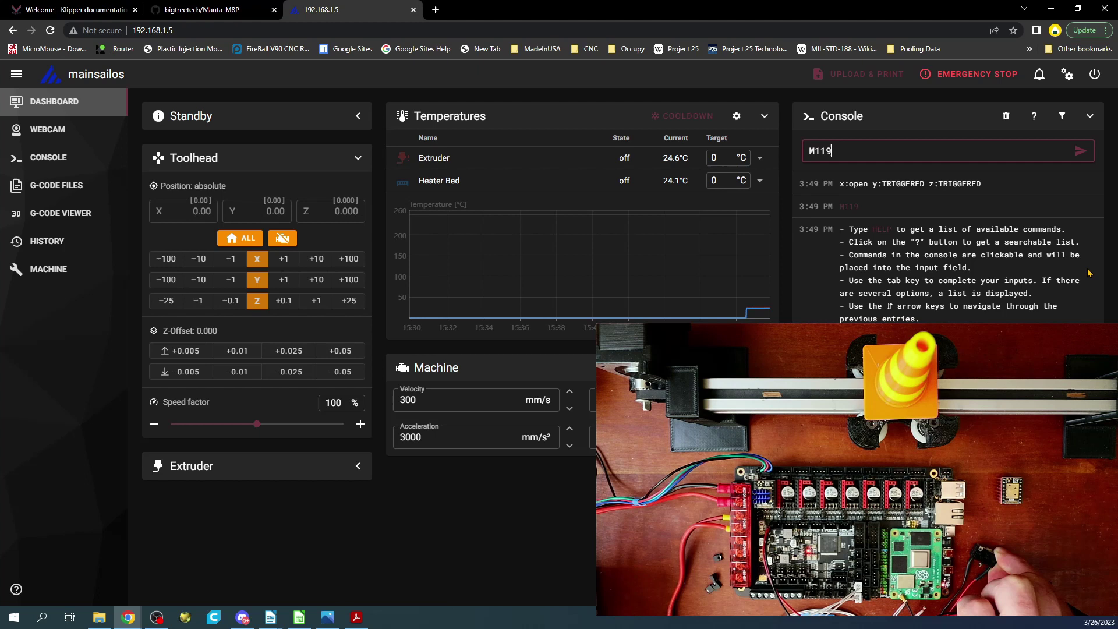
key(Return)
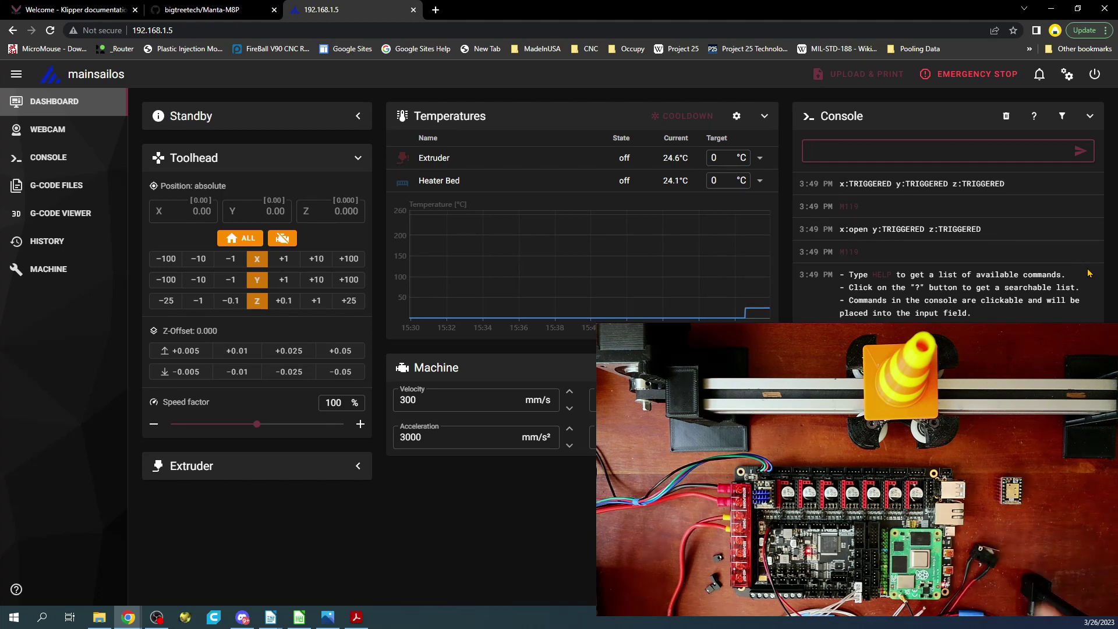
key(Up)
key(Return)
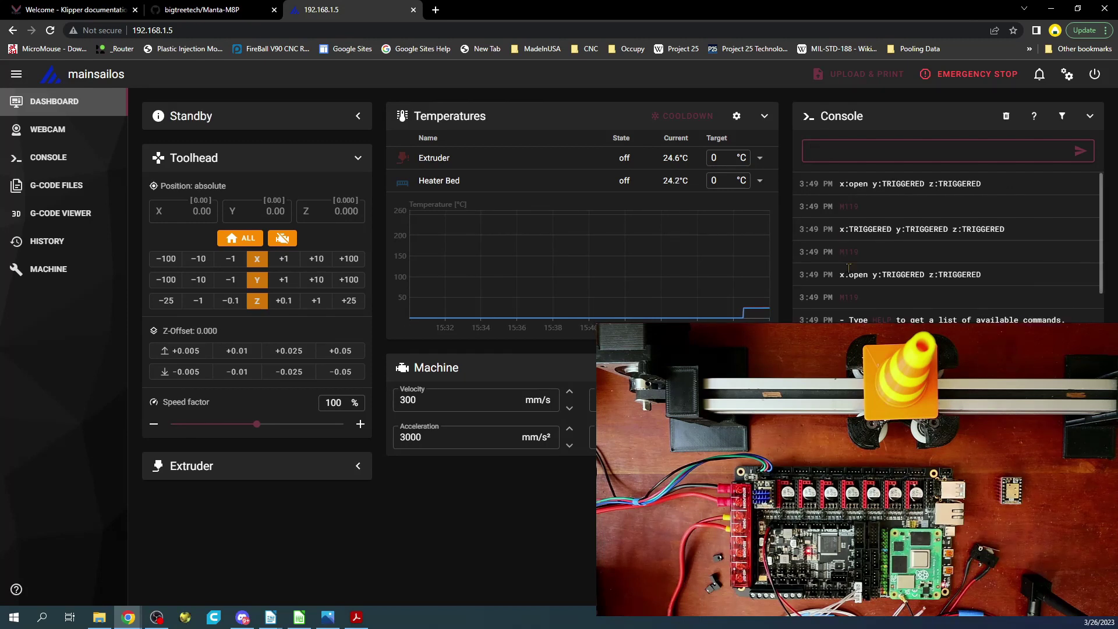
- Open printer.cfg from the config list and select the [stepper_x] block, lines 10–19
click(42, 272)
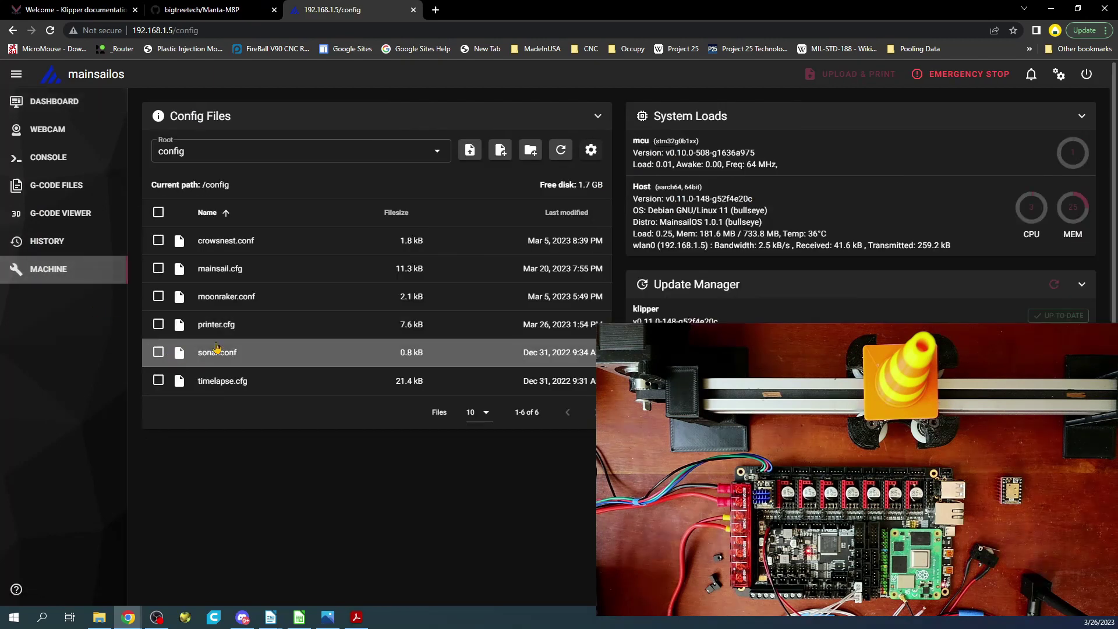
click(217, 325)
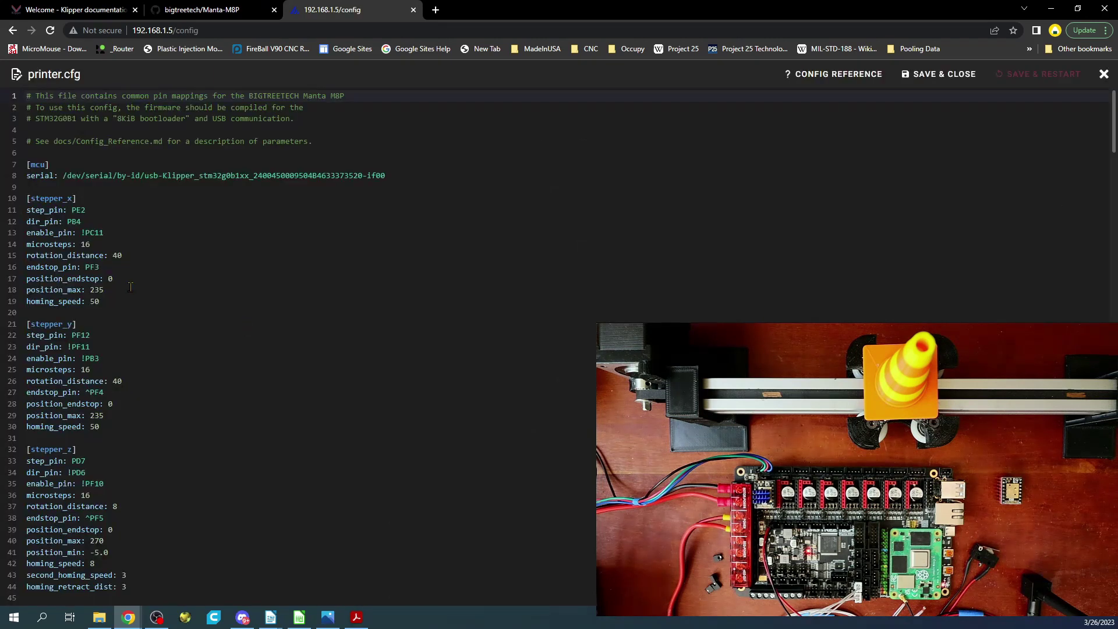
drag(112, 298, 42, 200)
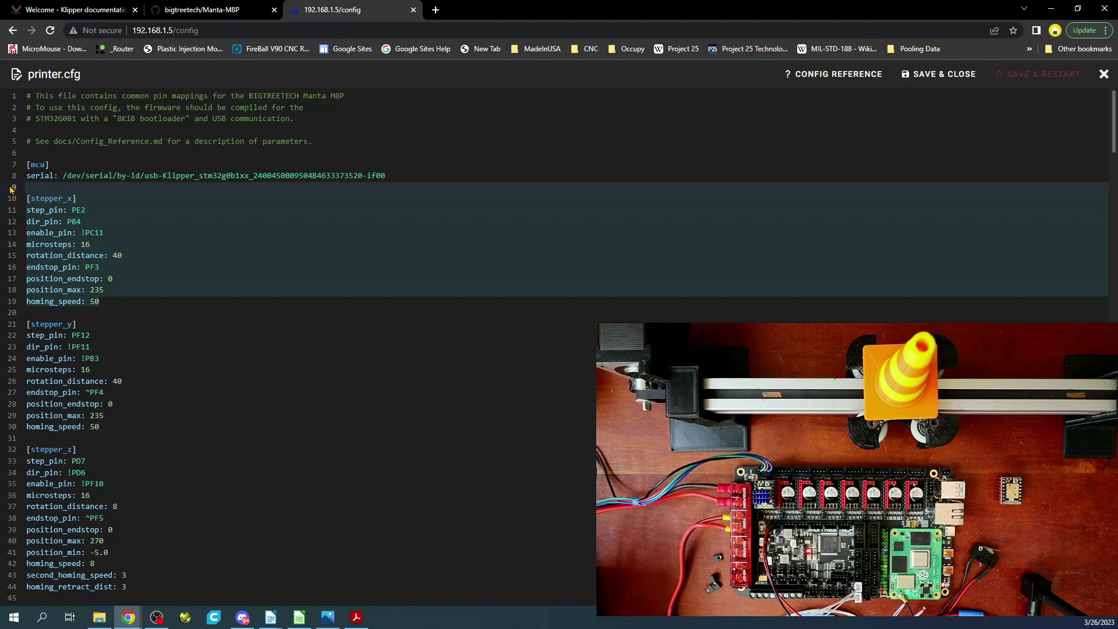
click(43, 199)
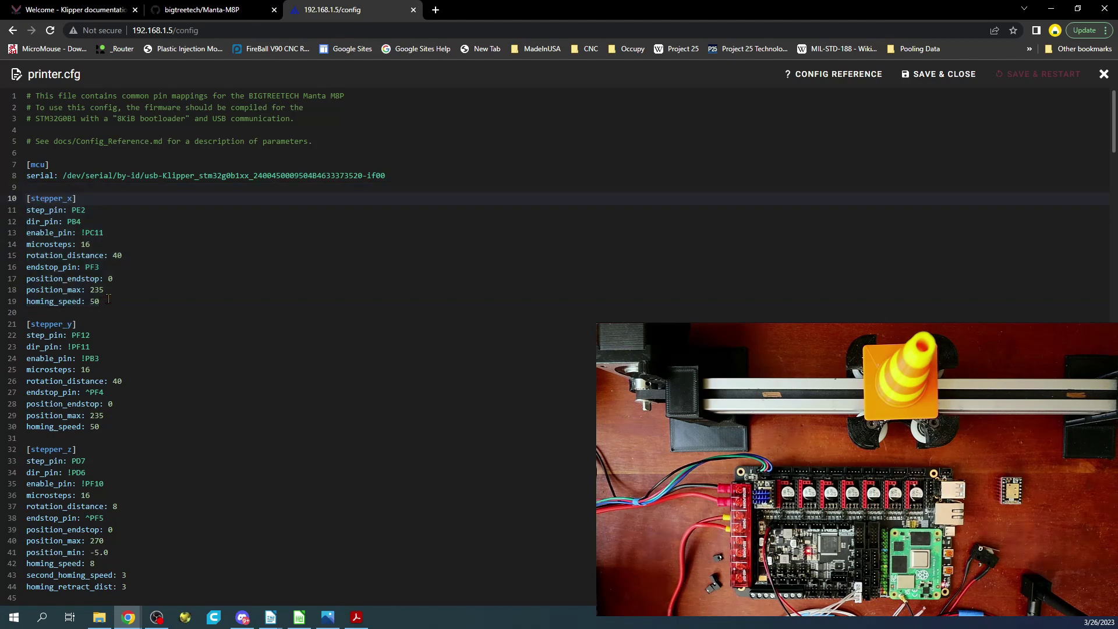
drag(109, 300, 17, 201)
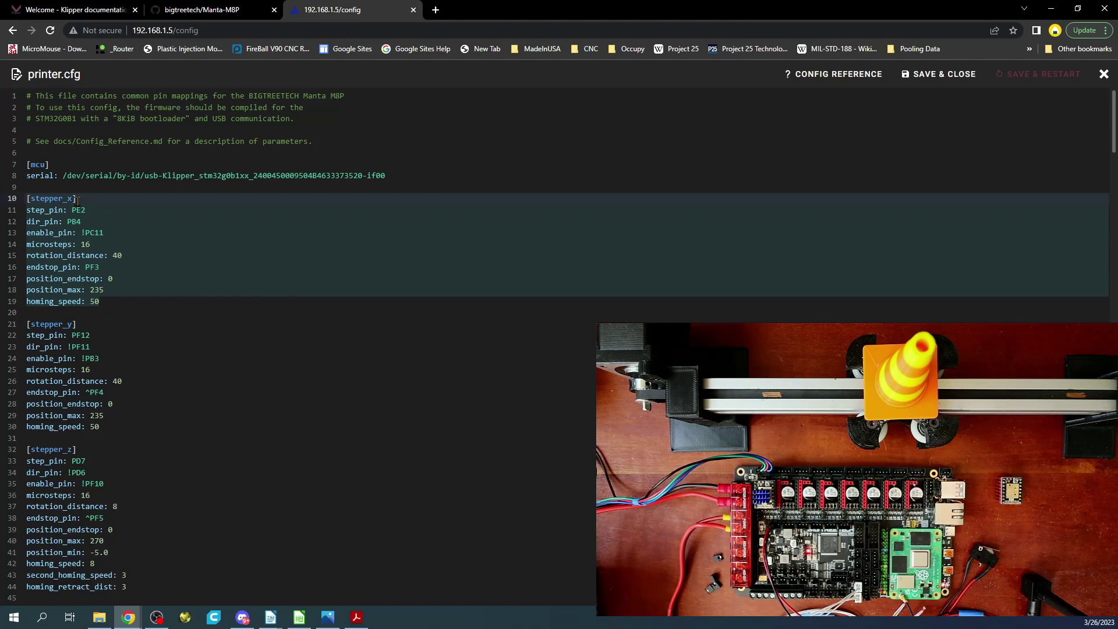
scroll(106, 233, down, 3)
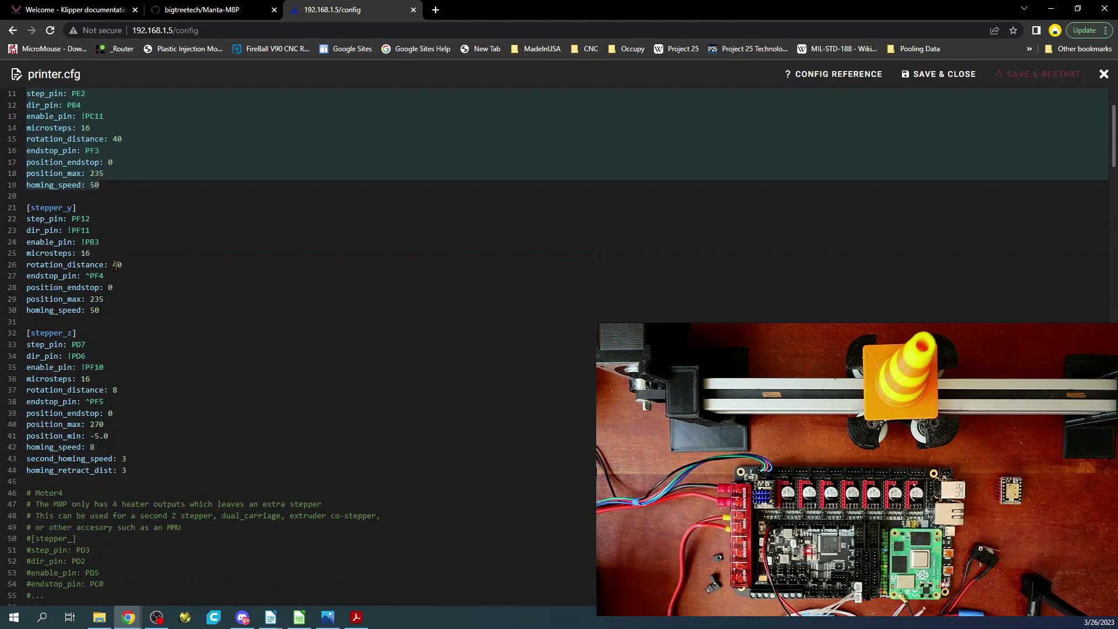
scroll(116, 265, down, 4)
scroll(116, 264, down, 4)
scroll(121, 324, down, 4)
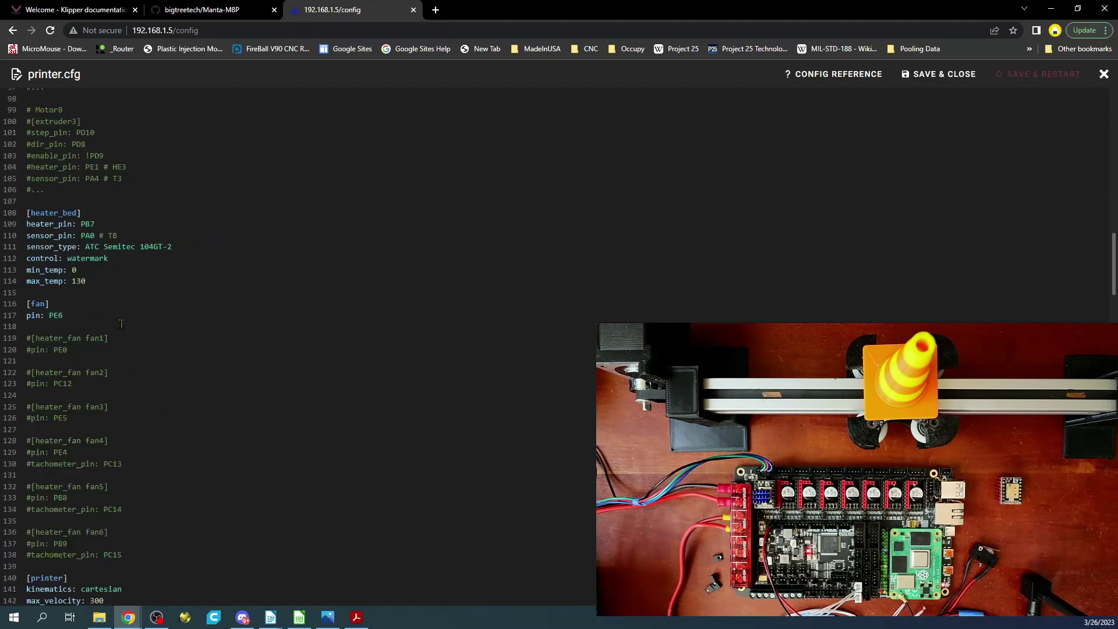
scroll(120, 324, down, 4)
scroll(121, 324, down, 5)
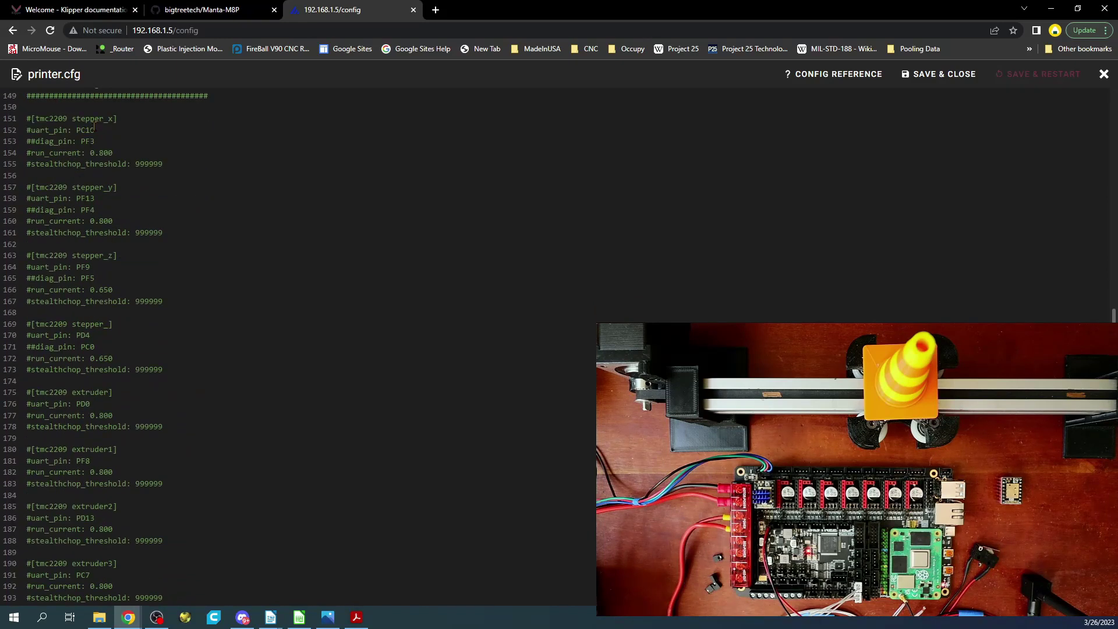
scroll(113, 192, down, 1)
scroll(137, 256, down, 2)
scroll(138, 256, down, 2)
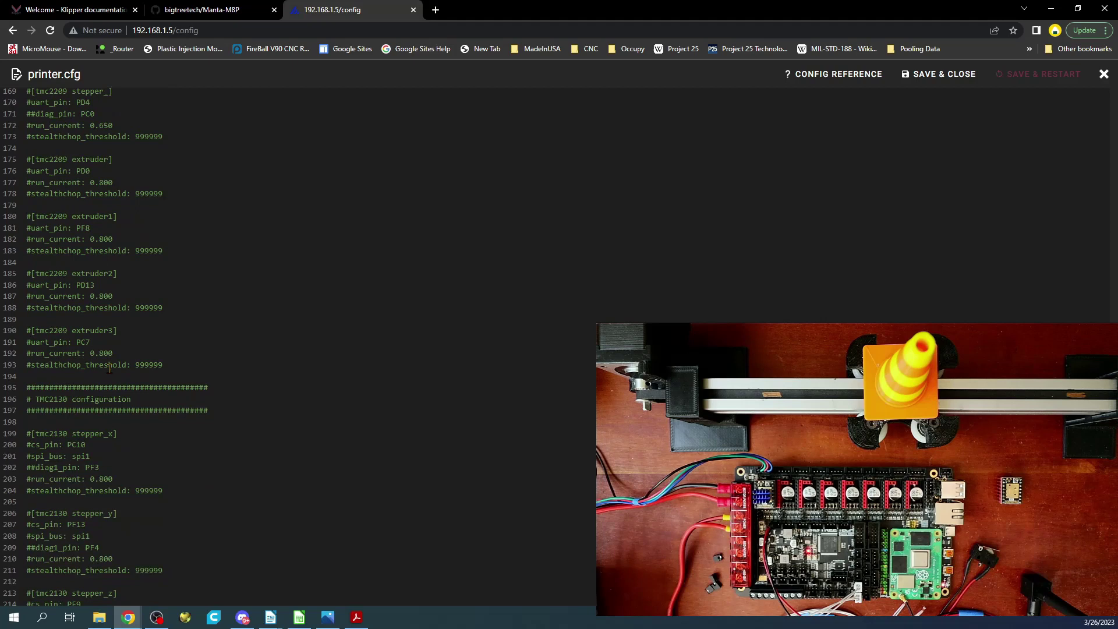
scroll(132, 280, down, 1)
scroll(118, 341, down, 3)
scroll(105, 393, down, 3)
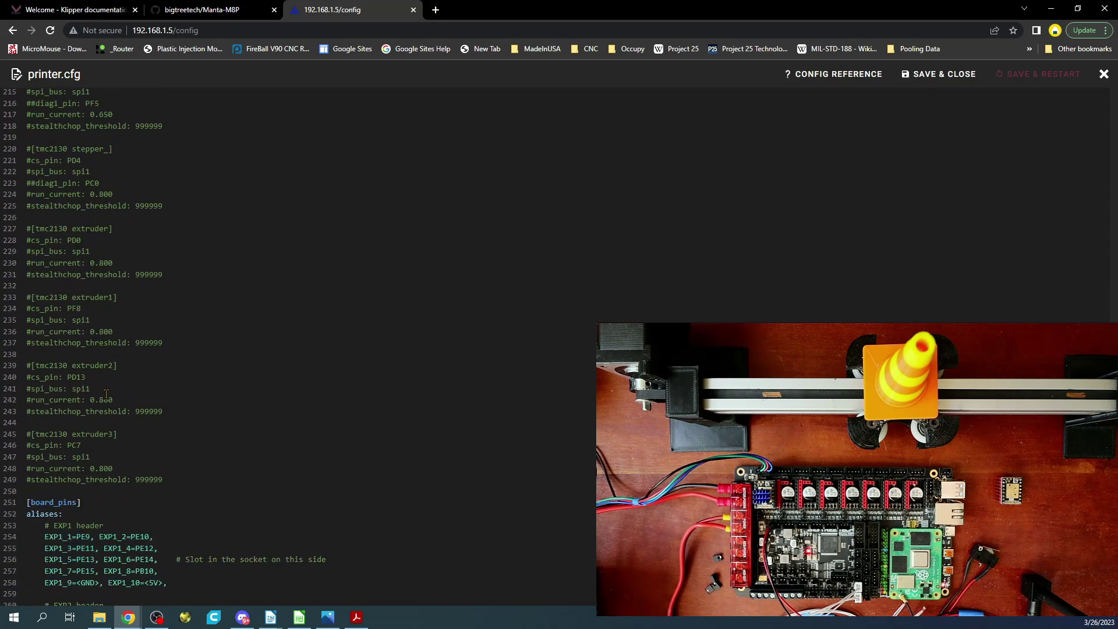
scroll(106, 395, down, 3)
scroll(106, 395, down, 2)
scroll(106, 395, down, 1)
scroll(106, 395, down, 3)
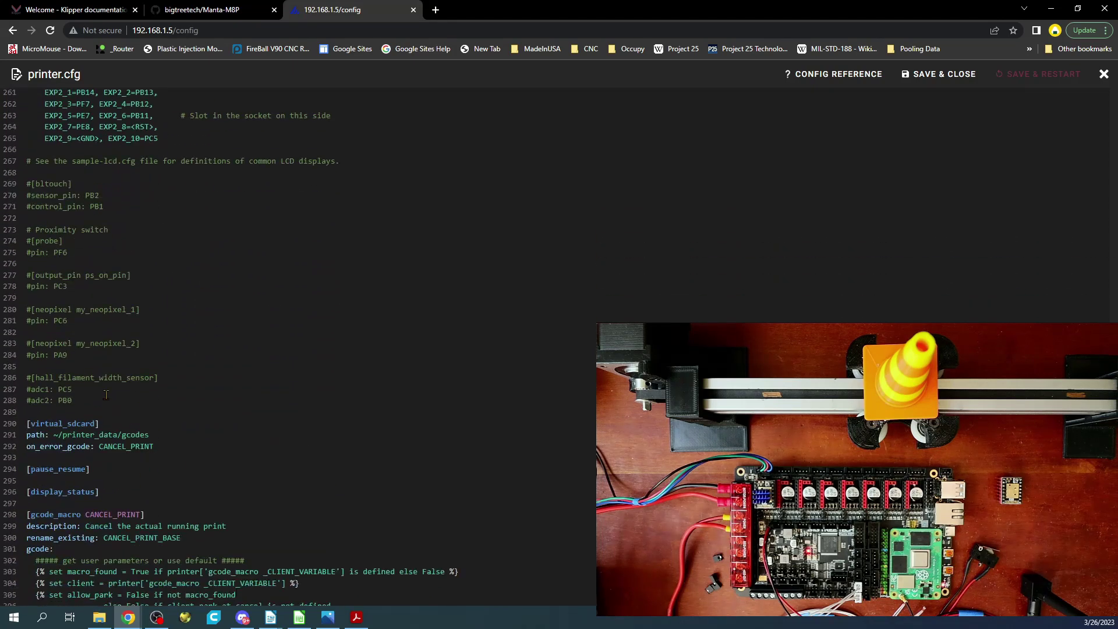
scroll(106, 395, down, 1)
scroll(105, 397, down, 2)
scroll(106, 395, up, 6)
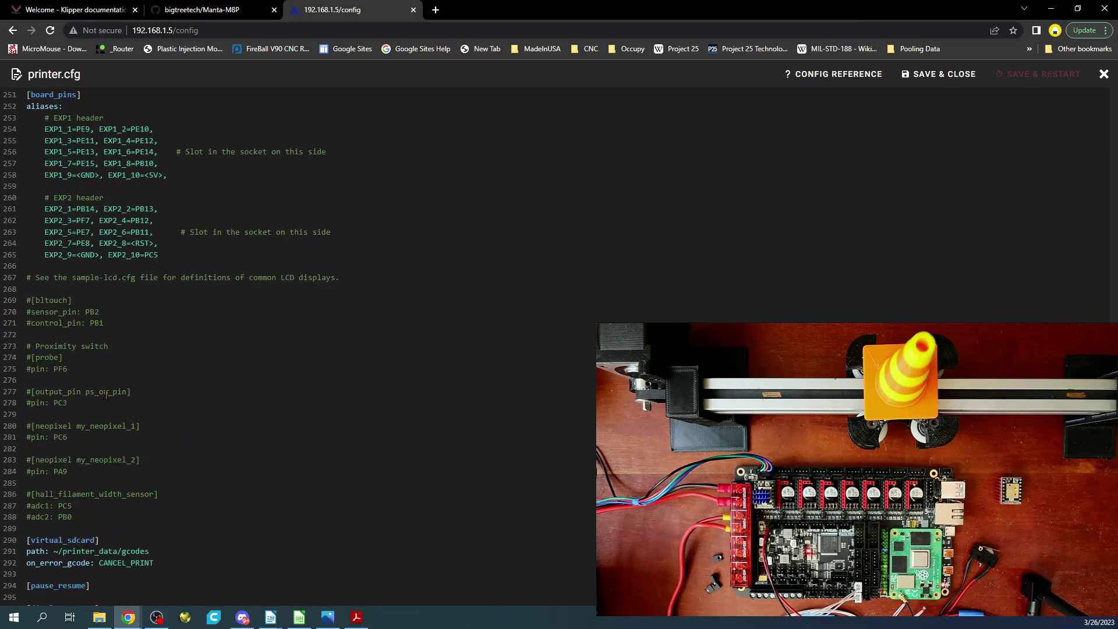
scroll(106, 395, up, 6)
scroll(106, 394, up, 6)
scroll(105, 395, up, 3)
scroll(105, 395, up, 4)
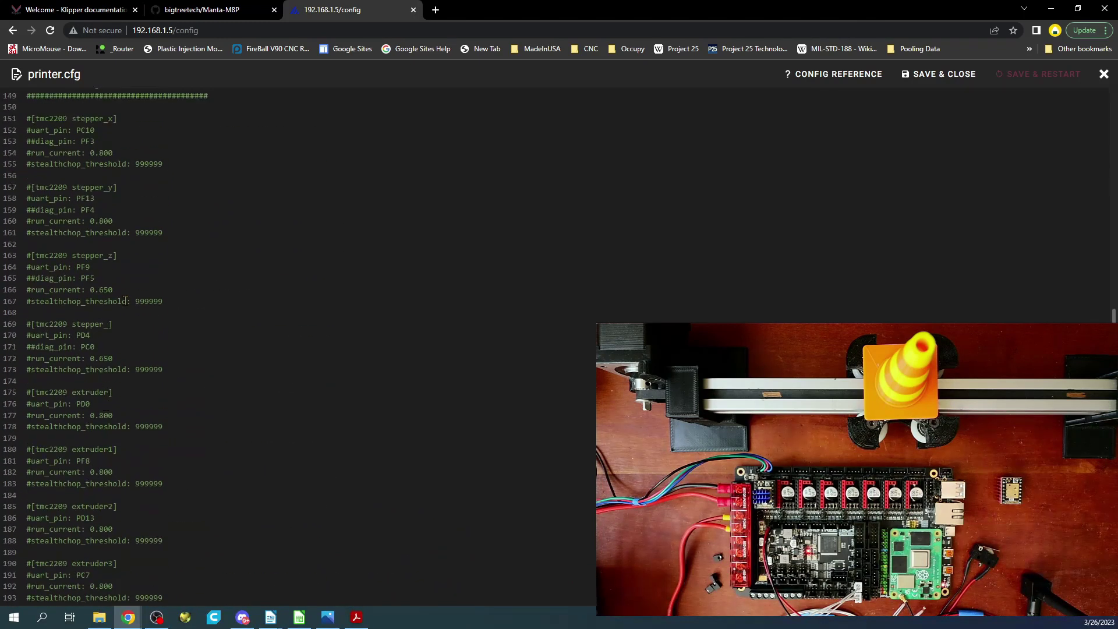
drag(163, 165, 10, 116)
key(ctrl+c)
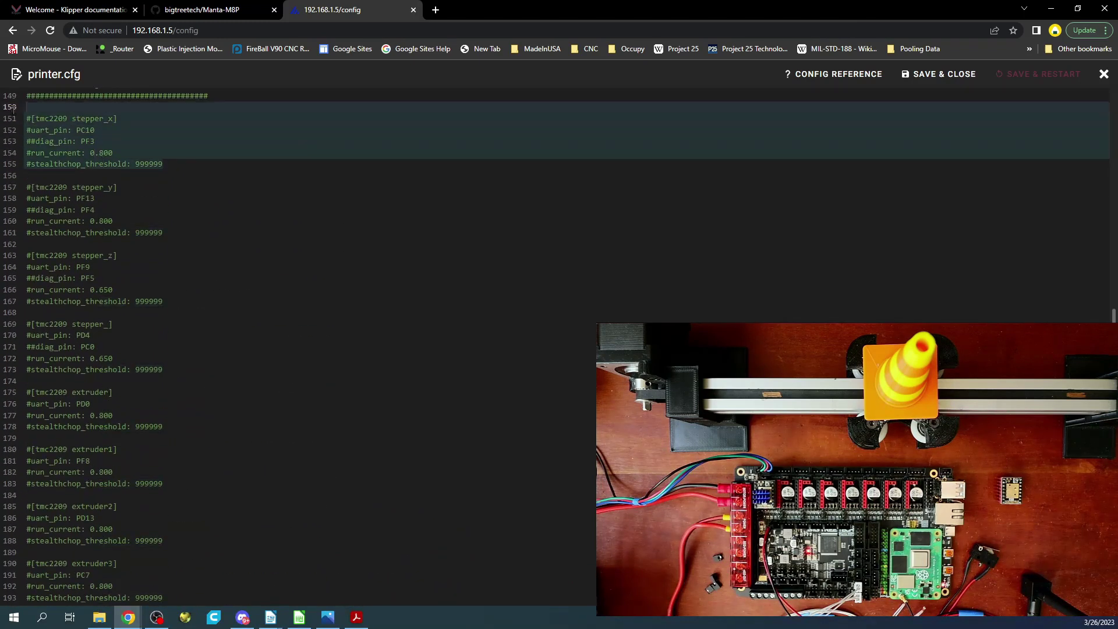
- Copy the commented tmc2209 stepper_x block and add blank lines after the stepper_x section
right_click(74, 147)
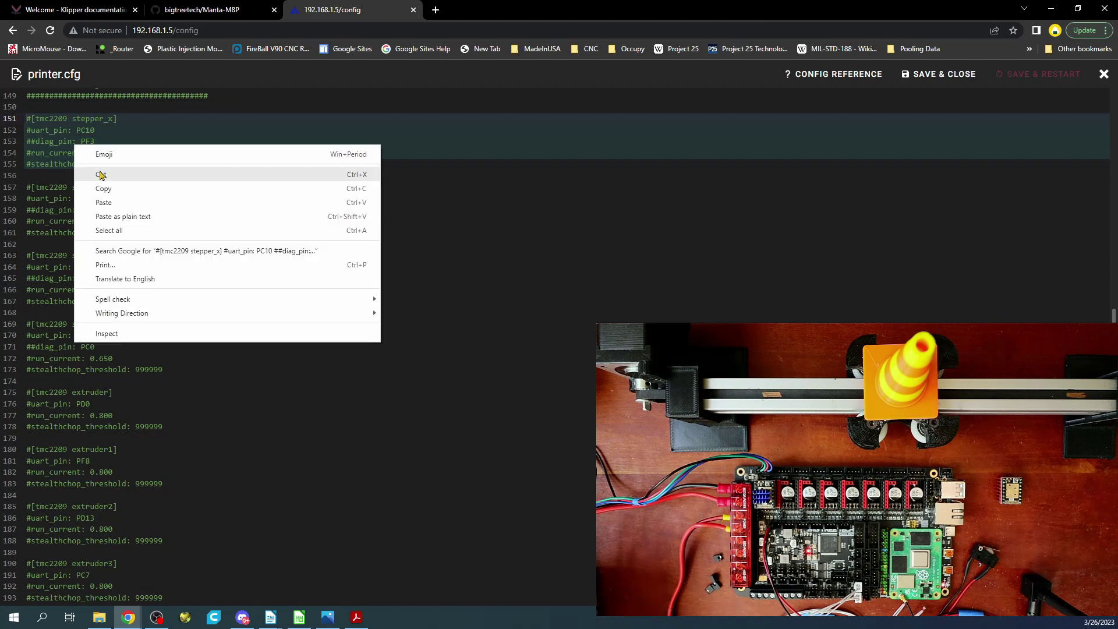
click(101, 190)
scroll(85, 140, up, 4)
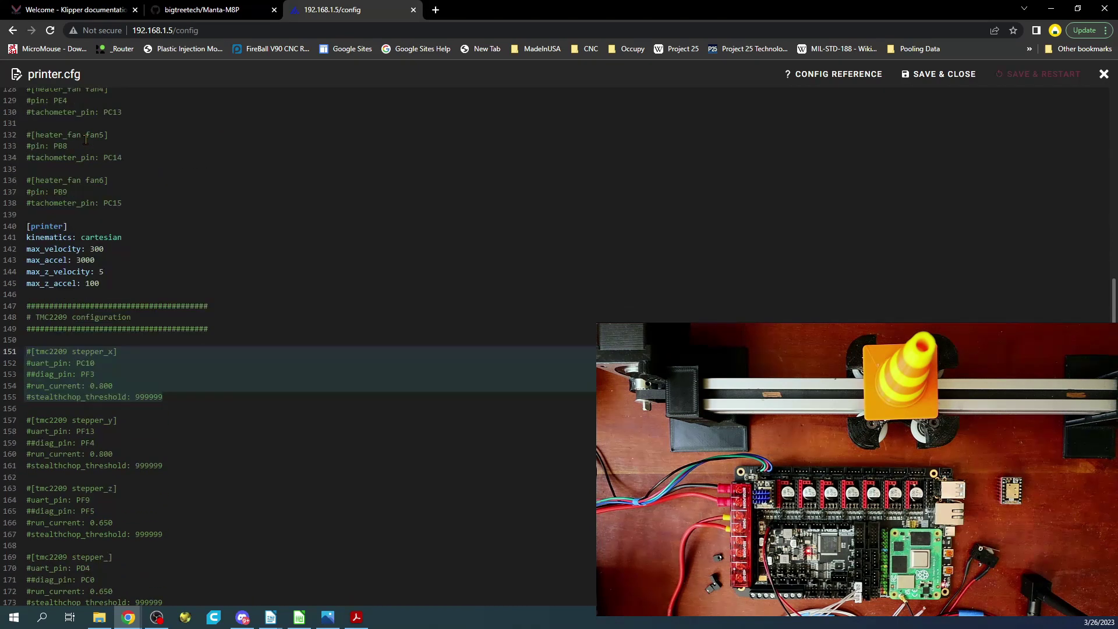
scroll(85, 142, up, 5)
scroll(85, 144, up, 5)
scroll(86, 146, up, 5)
scroll(85, 146, up, 1)
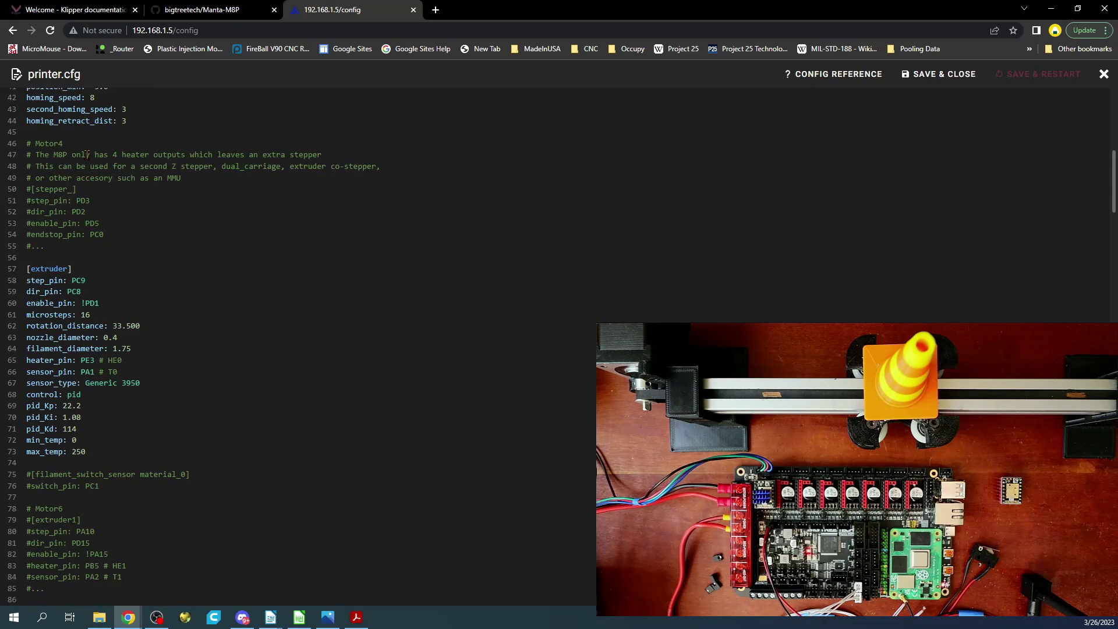
scroll(86, 149, up, 2)
scroll(86, 151, up, 3)
scroll(89, 155, up, 1)
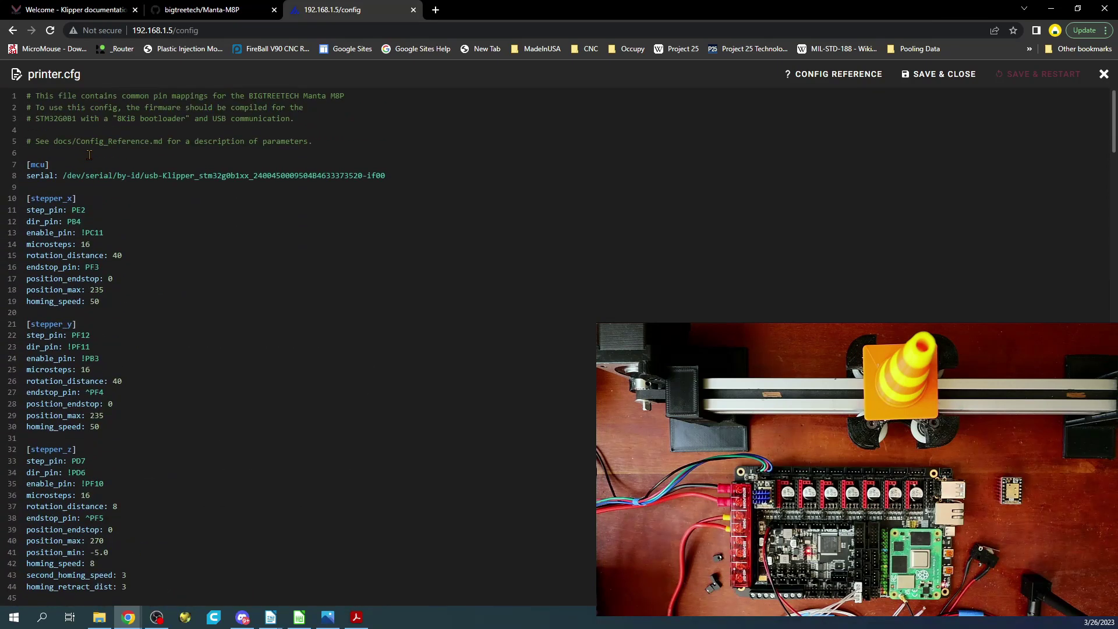
click(28, 313)
key(Return)
key(Return)
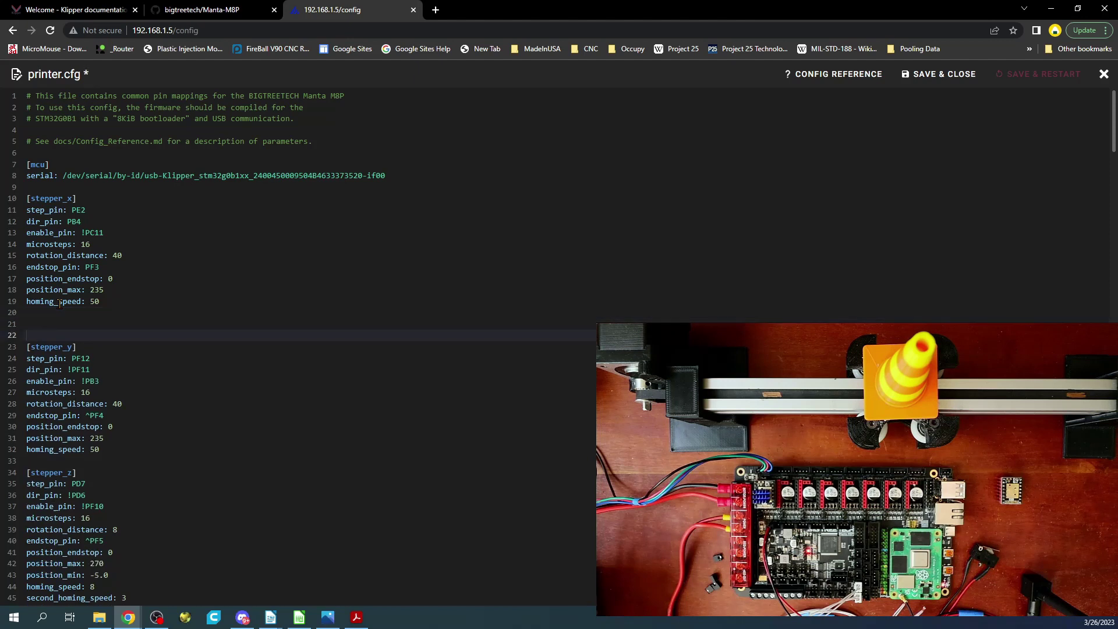
- Paste the tmc2209 stepper_x block there and uncomment its lines
key(Up)
key(ctrl+v)
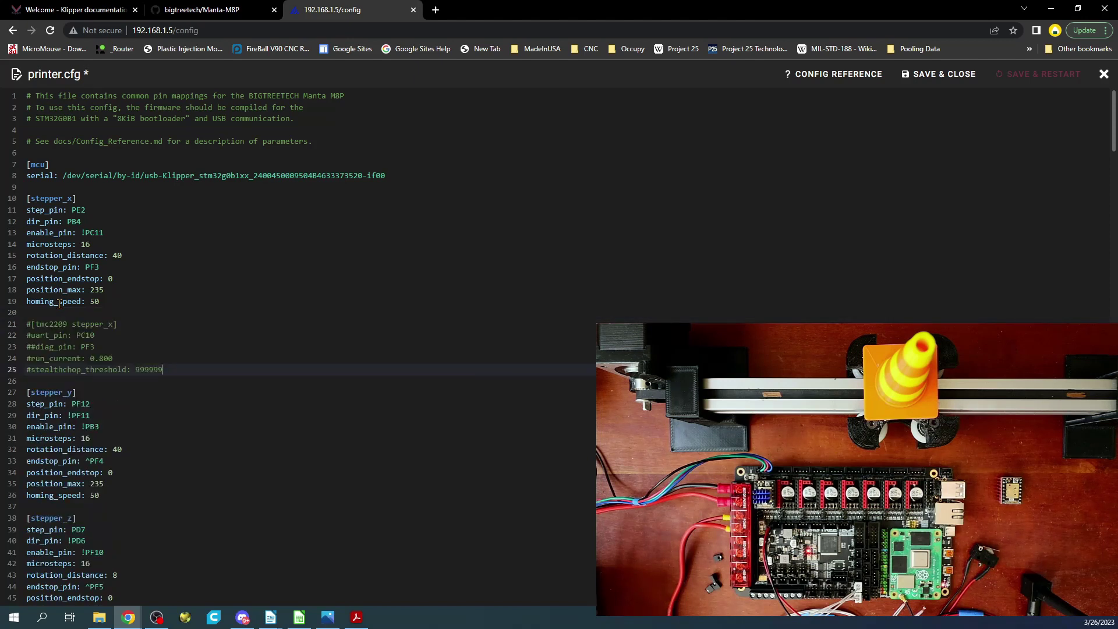
key(shift+Up)
key(shift+Up)
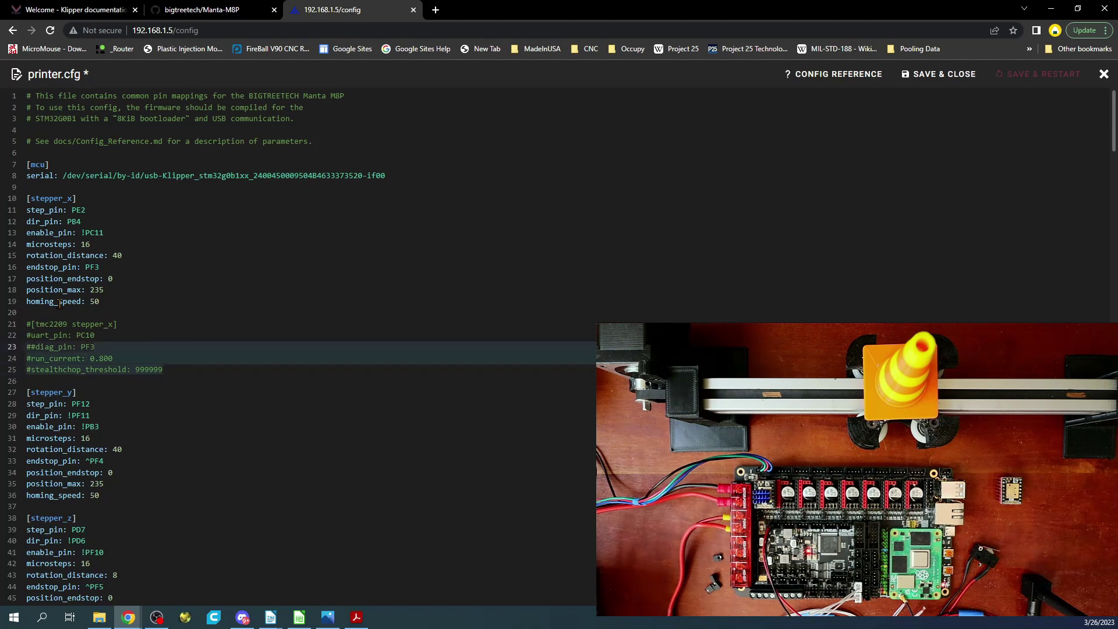
key(shift+Up)
key(shift+Up)
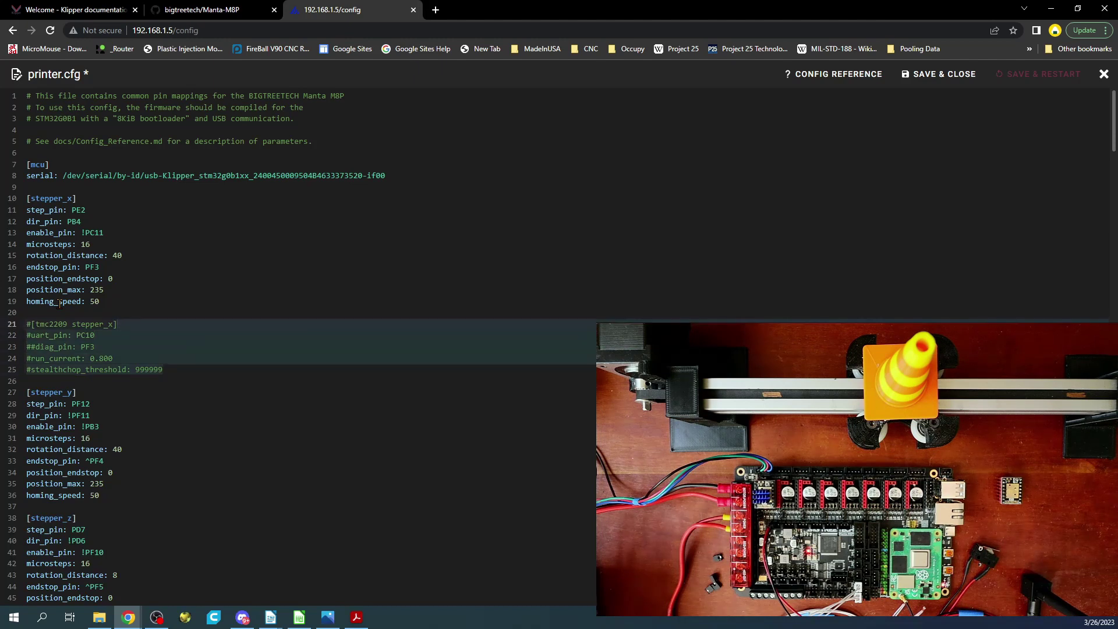
key(ctrl+slash)
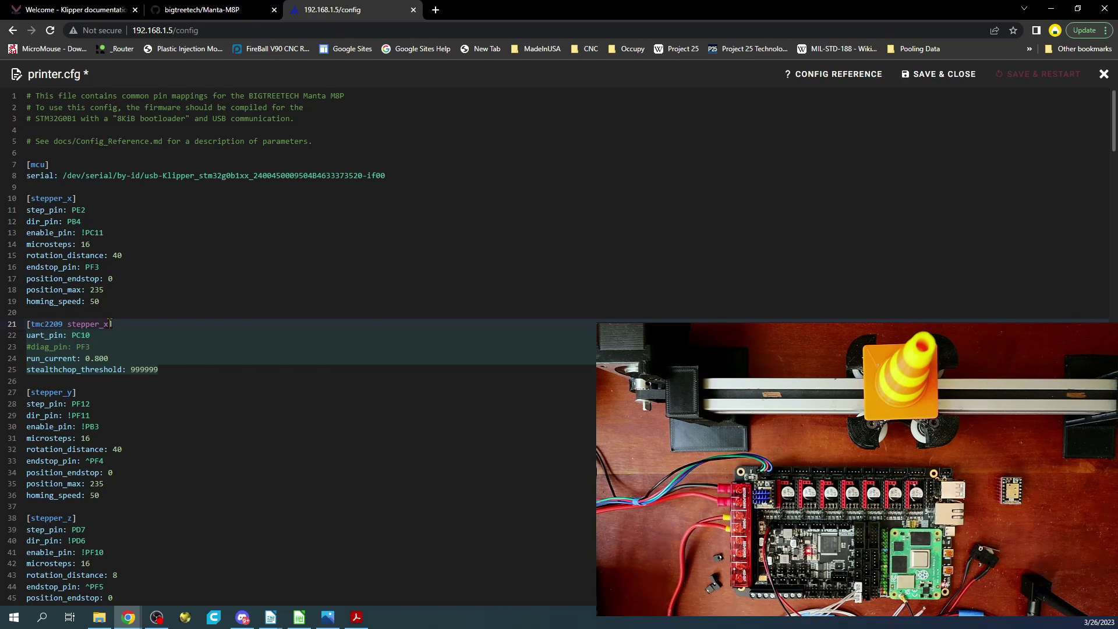
- Change the driver type from tmc2209 to tmc2208 and check the endstop pin PF3
click(74, 325)
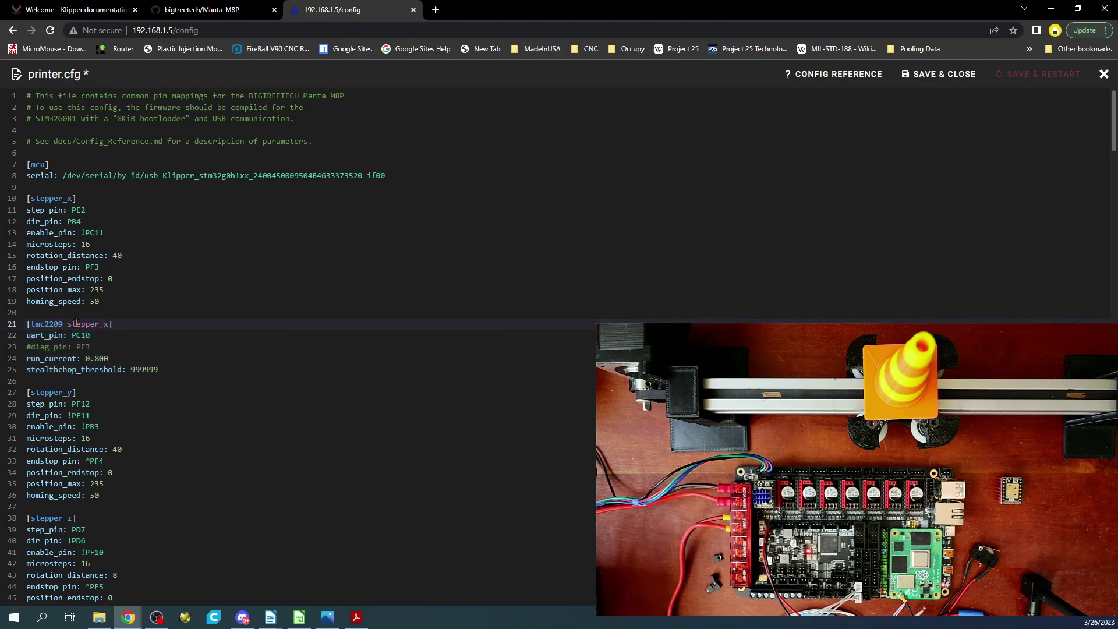
key(BackSpace)
text(8)
click(26, 348)
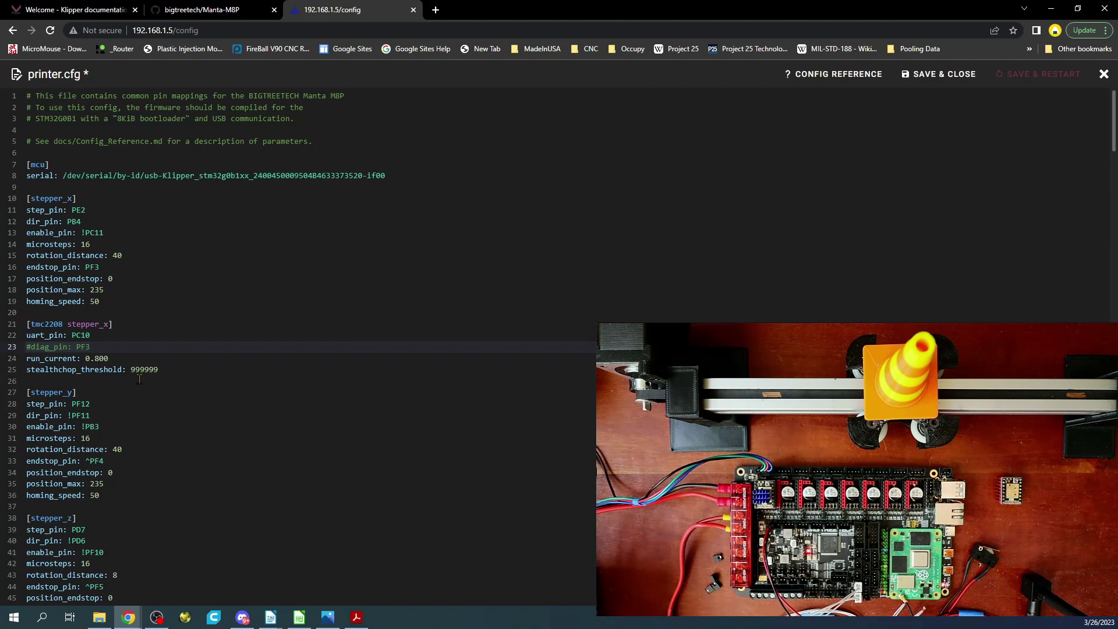
click(90, 266)
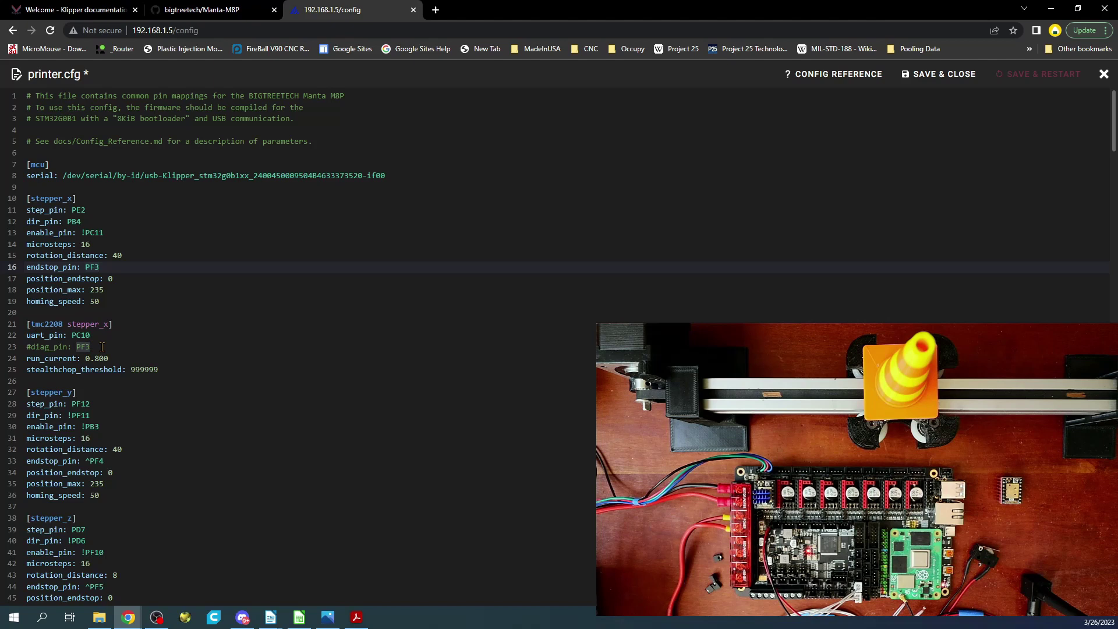
- Delete the commented #diag_pin: PF3 line and its leftover empty line
drag(102, 347, 37, 351)
click(133, 349)
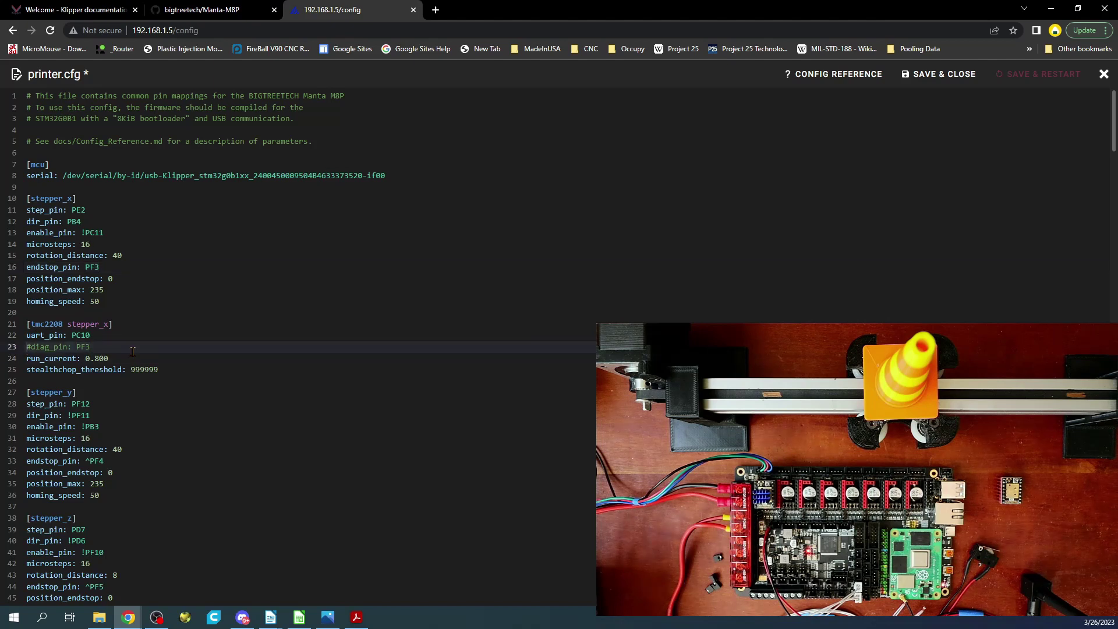
key(shift+Home)
key(BackSpace)
key(BackSpace)
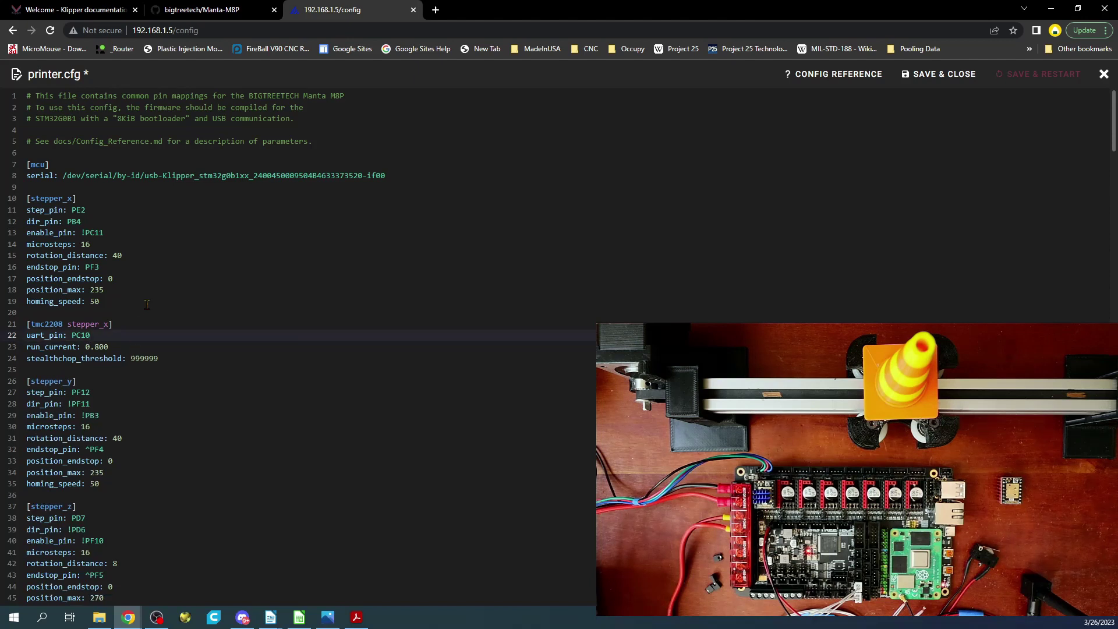
- Review the stealthchop_threshold 999999 line, then switch to the Klipper documentation tab
click(160, 359)
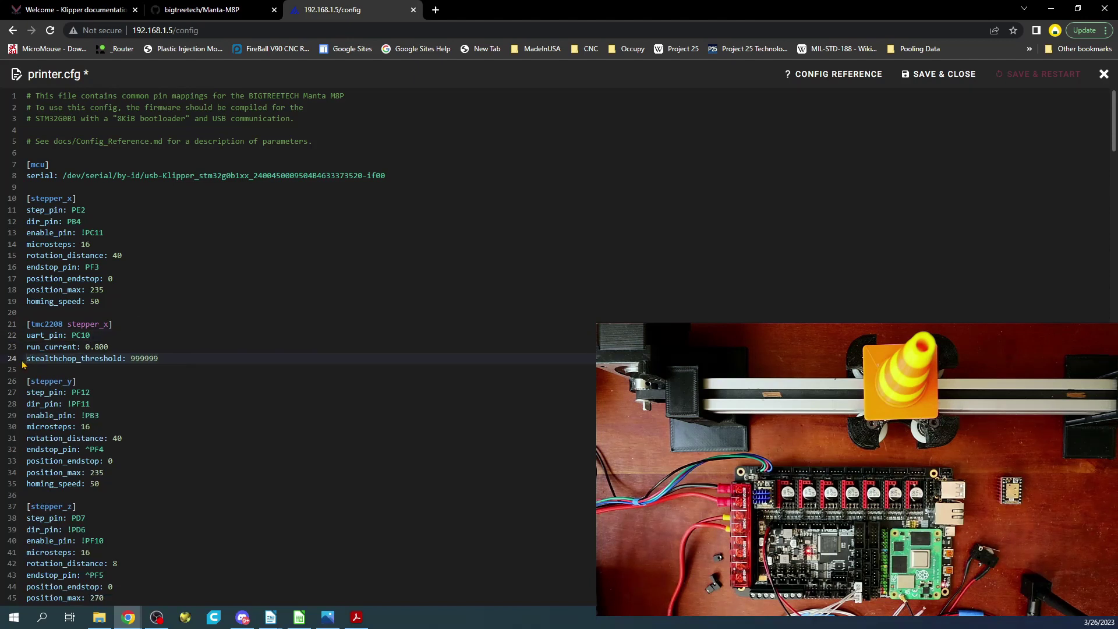
click(152, 368)
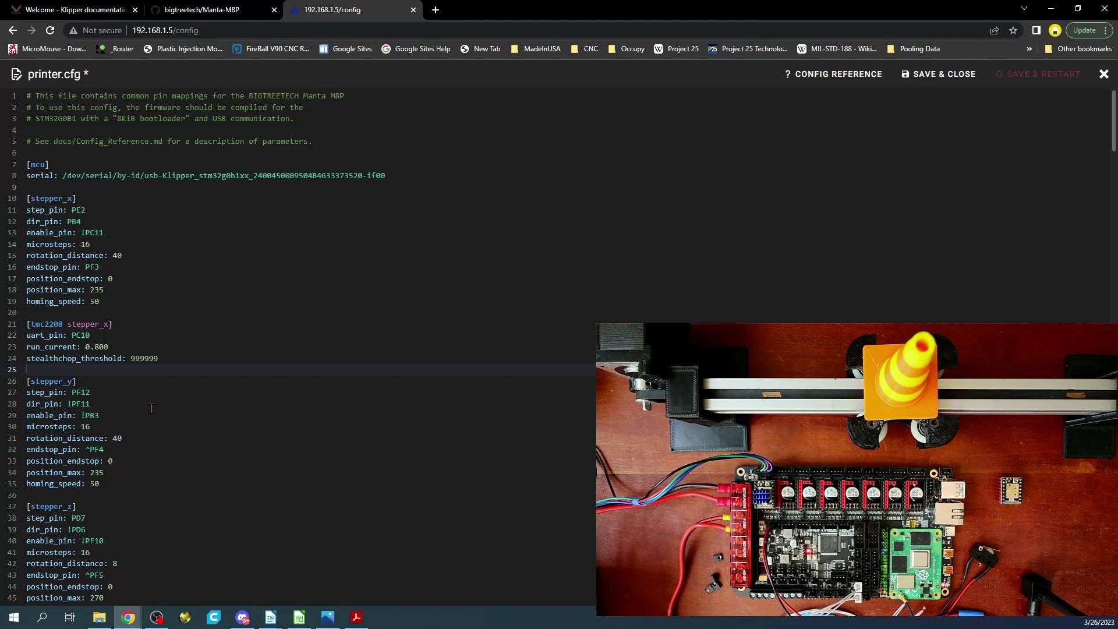
click(138, 359)
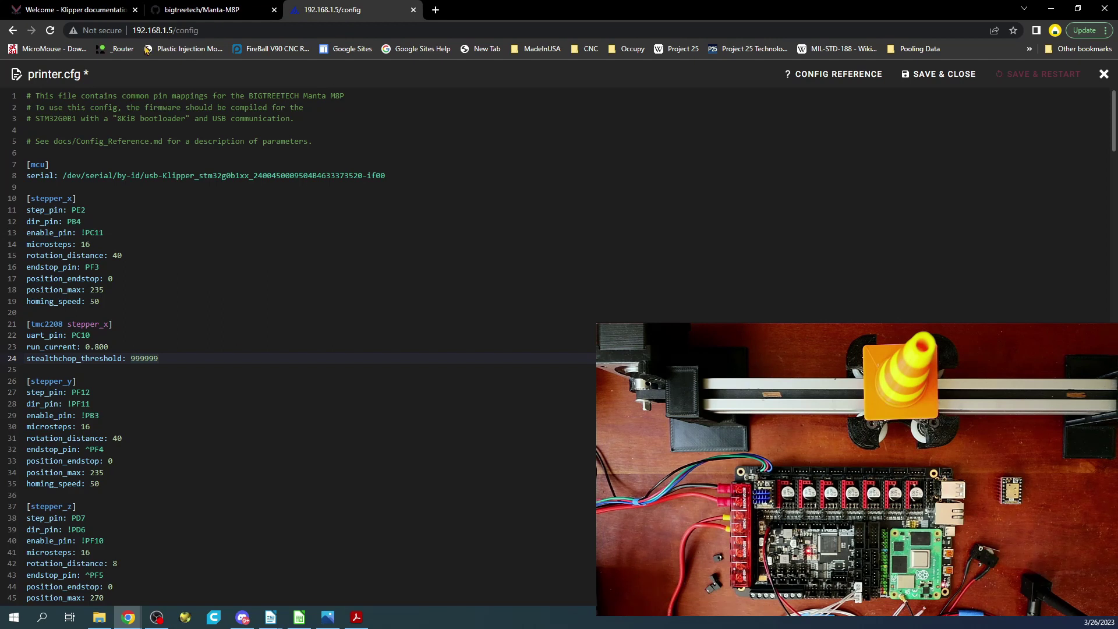
click(84, 9)
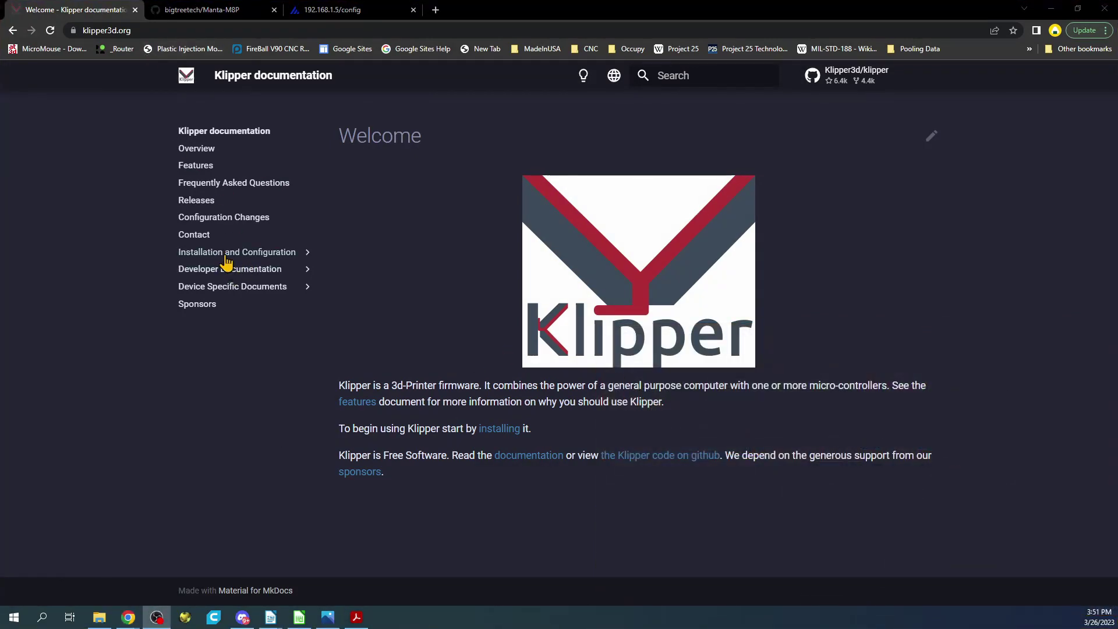
- Open Klipper's TMC drivers page and check the 999999 stealthChop threshold value
click(306, 260)
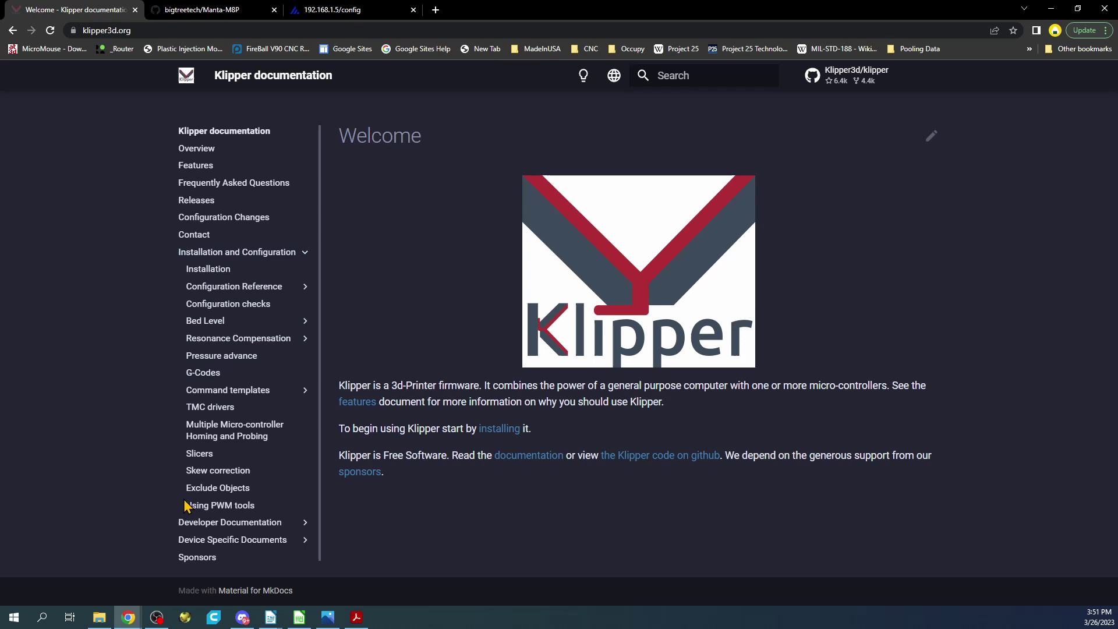
click(202, 408)
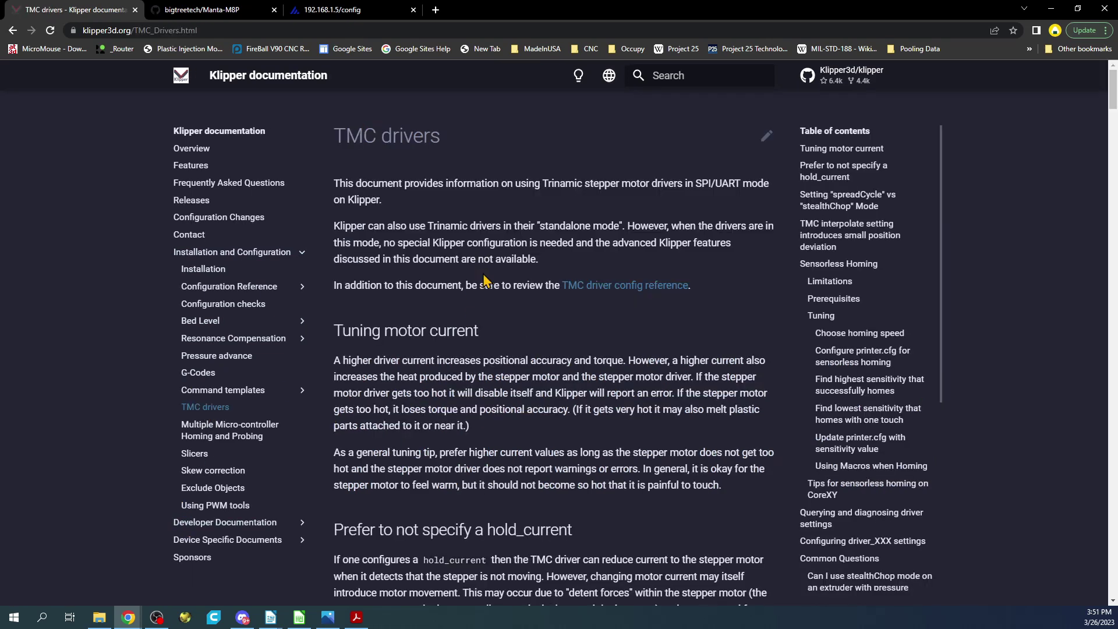
scroll(485, 280, down, 2)
scroll(488, 293, down, 1)
scroll(489, 301, down, 1)
scroll(492, 310, down, 1)
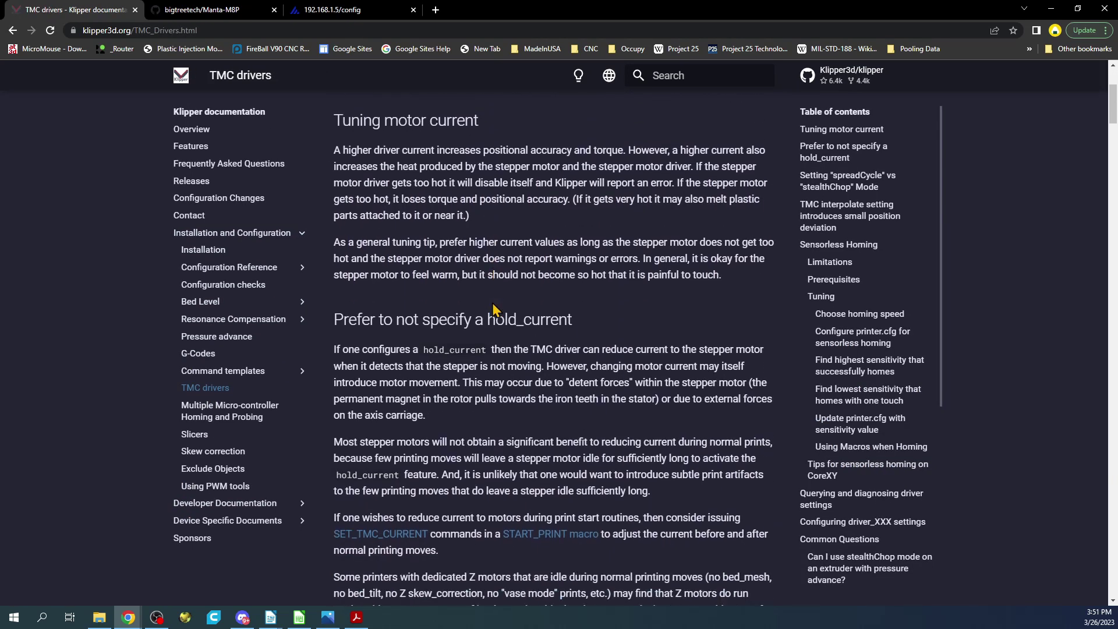
scroll(492, 308, down, 2)
scroll(491, 337, down, 2)
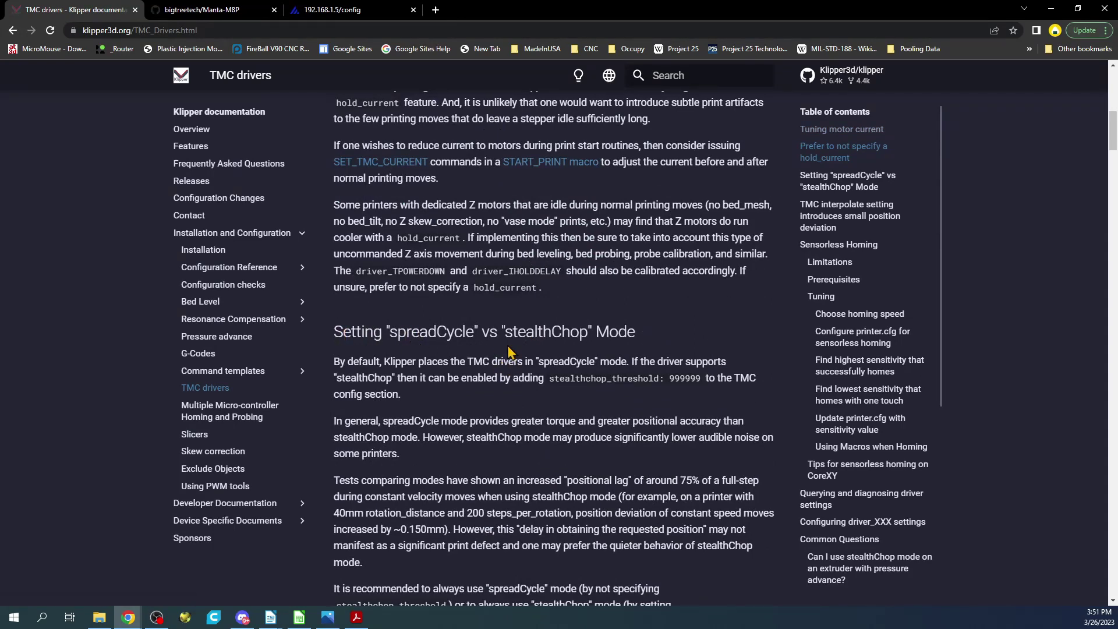
drag(670, 379, 705, 380)
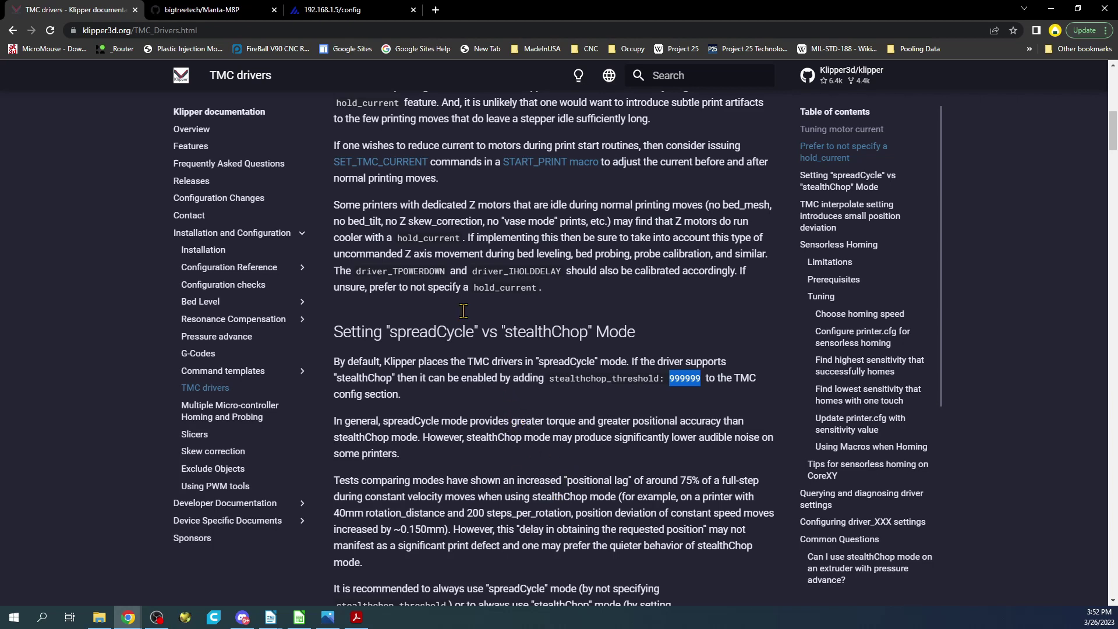
- Return to printer.cfg and bring up the Manta M8P pinout showing PC10
click(310, 11)
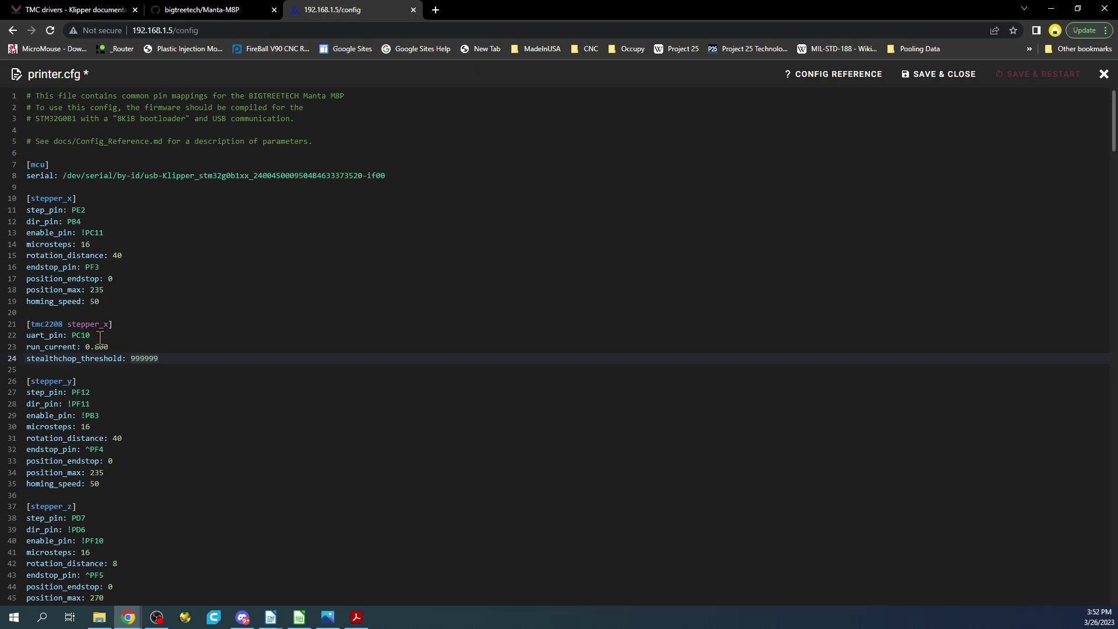
click(49, 335)
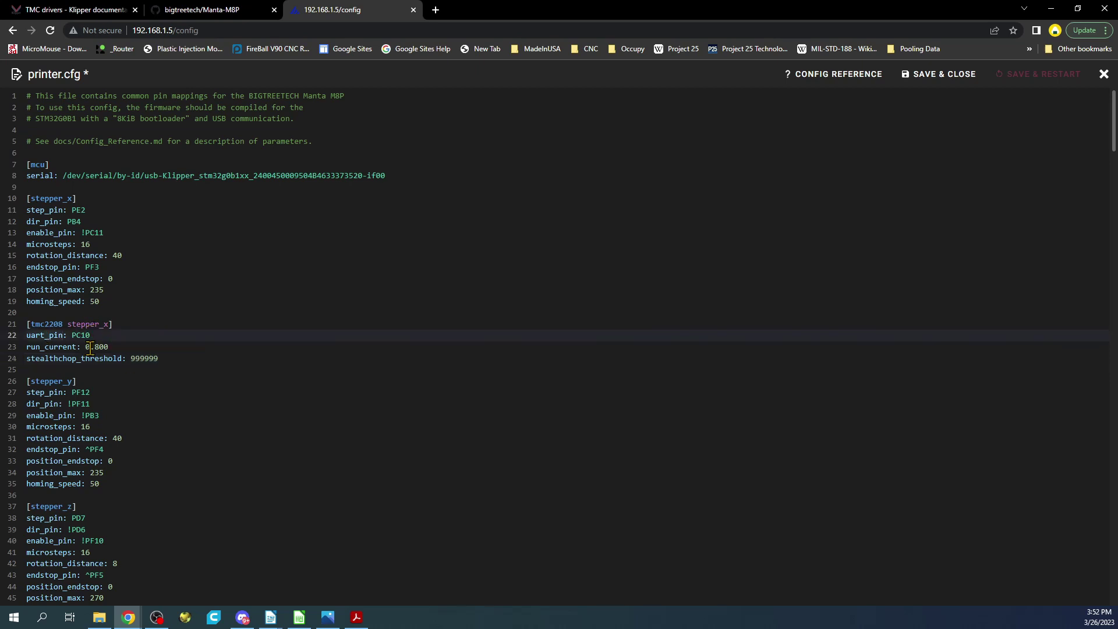
click(328, 617)
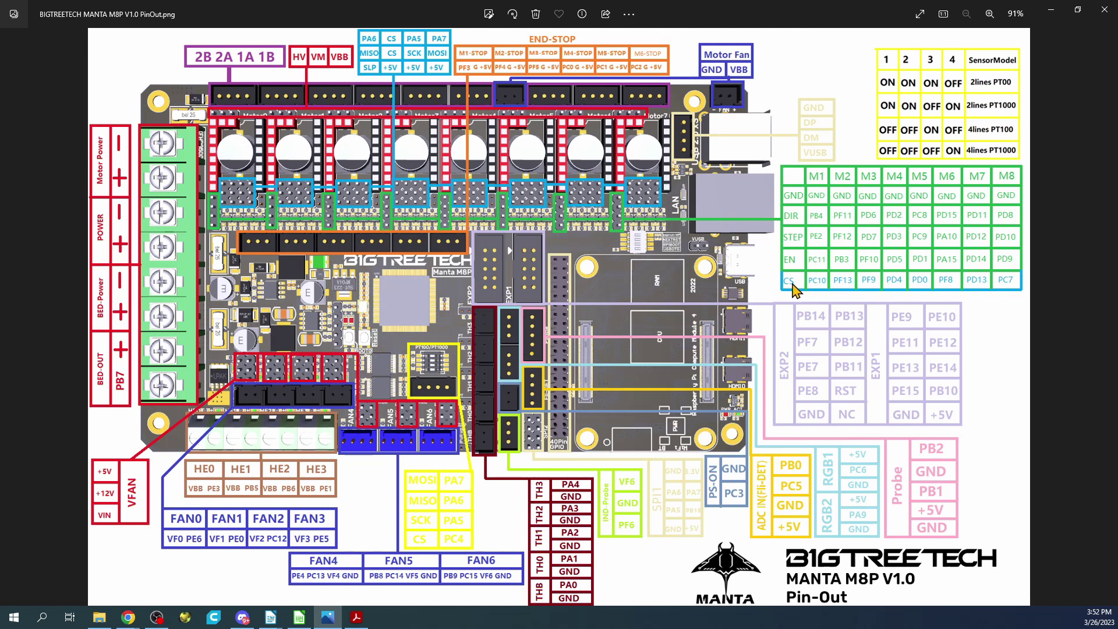
- Minimize the Manta M8P pinout to get back to the printer.cfg editor
click(1051, 11)
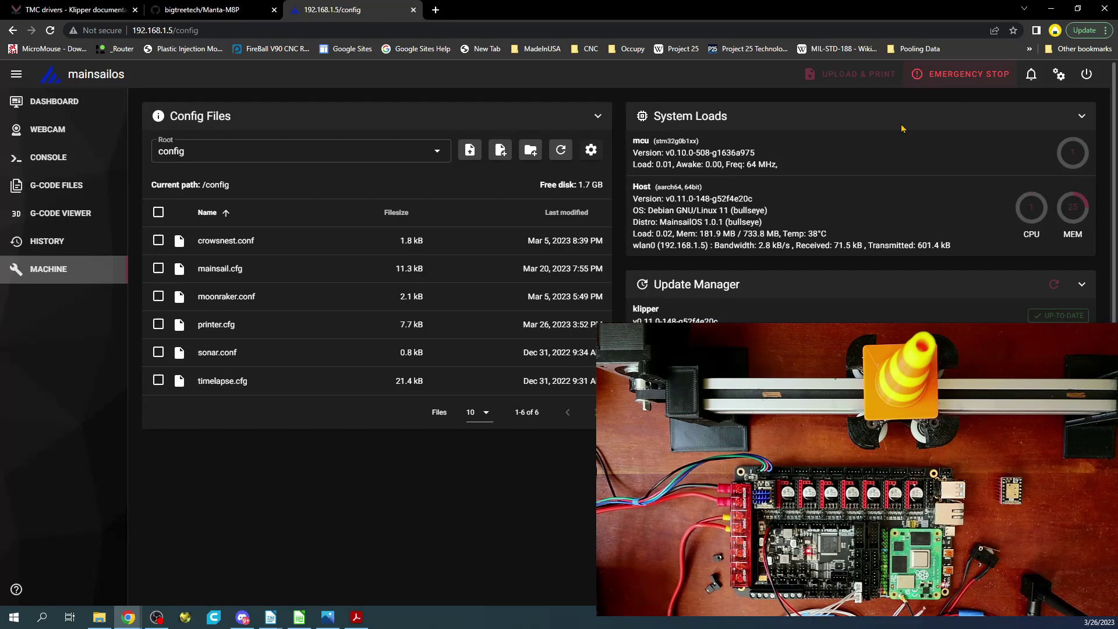
- Send G28 X from the Dashboard console and mark the 'No trigger on x' error
click(48, 106)
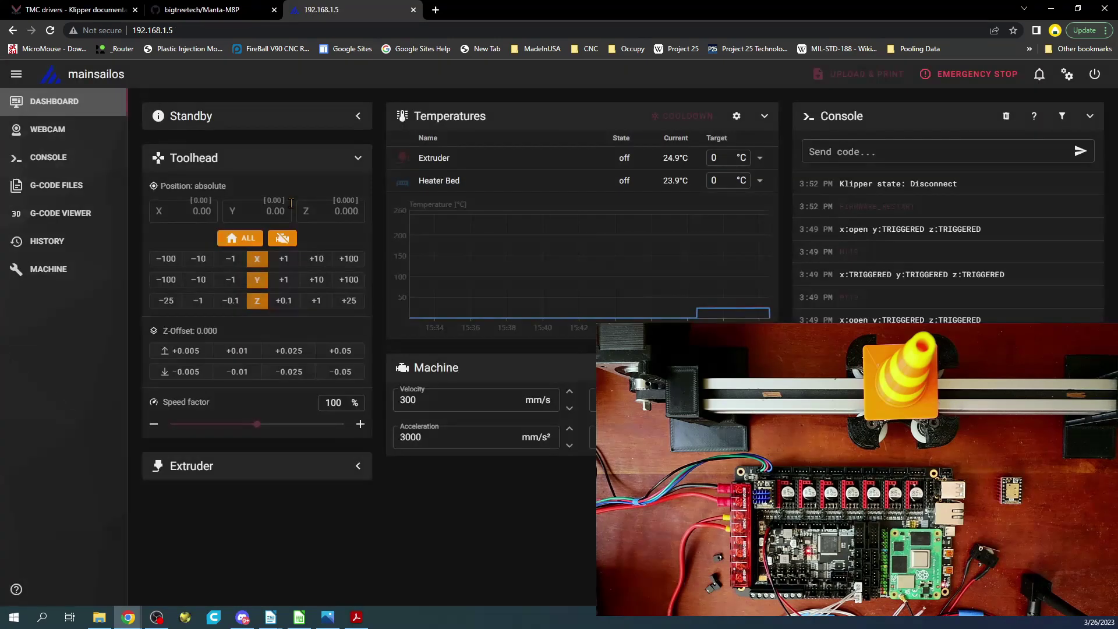
click(865, 149)
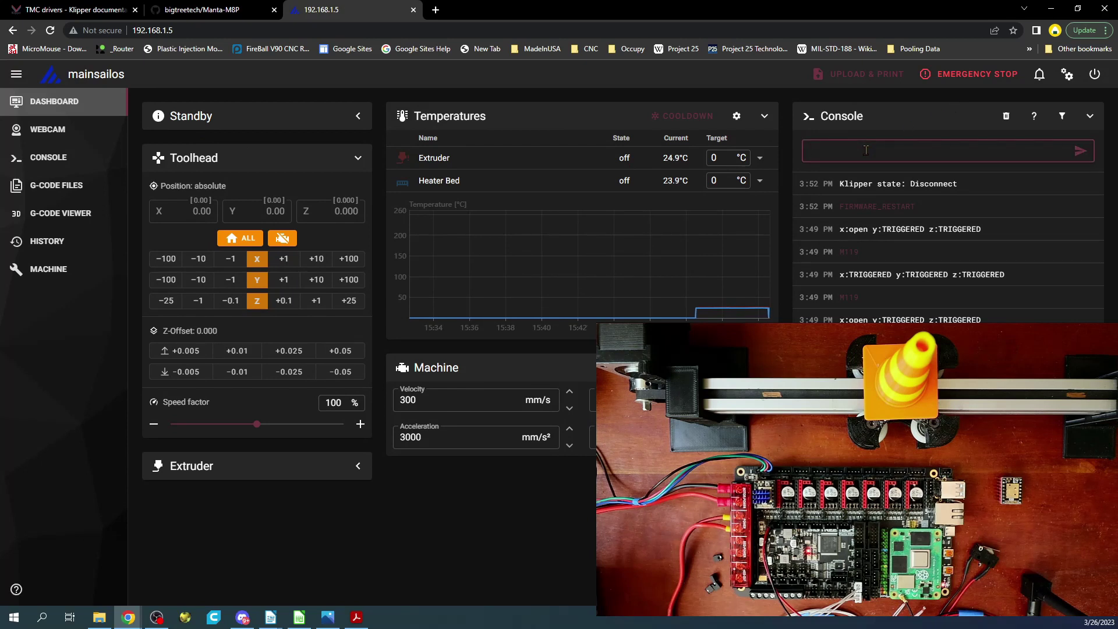
text(G)
text(28 )
text(X)
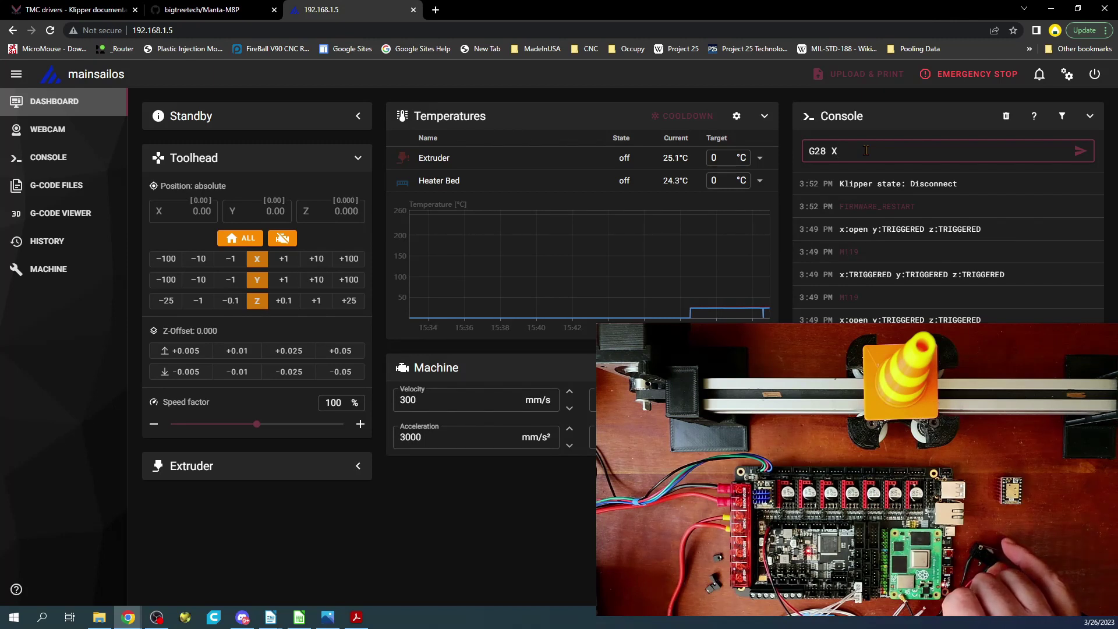
key(Return)
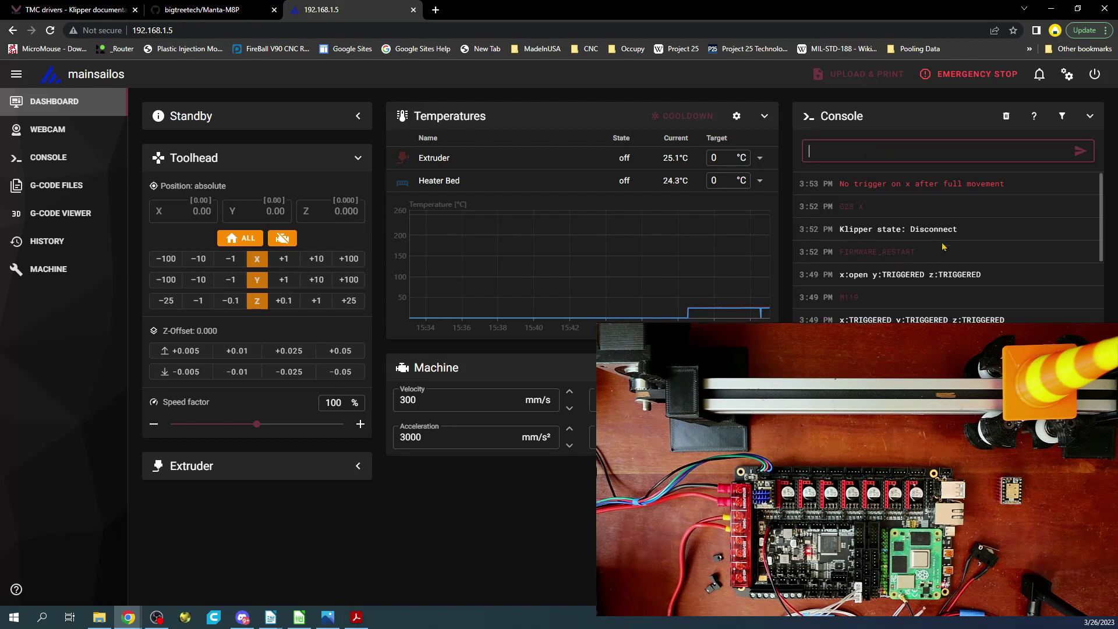
drag(1012, 185, 839, 184)
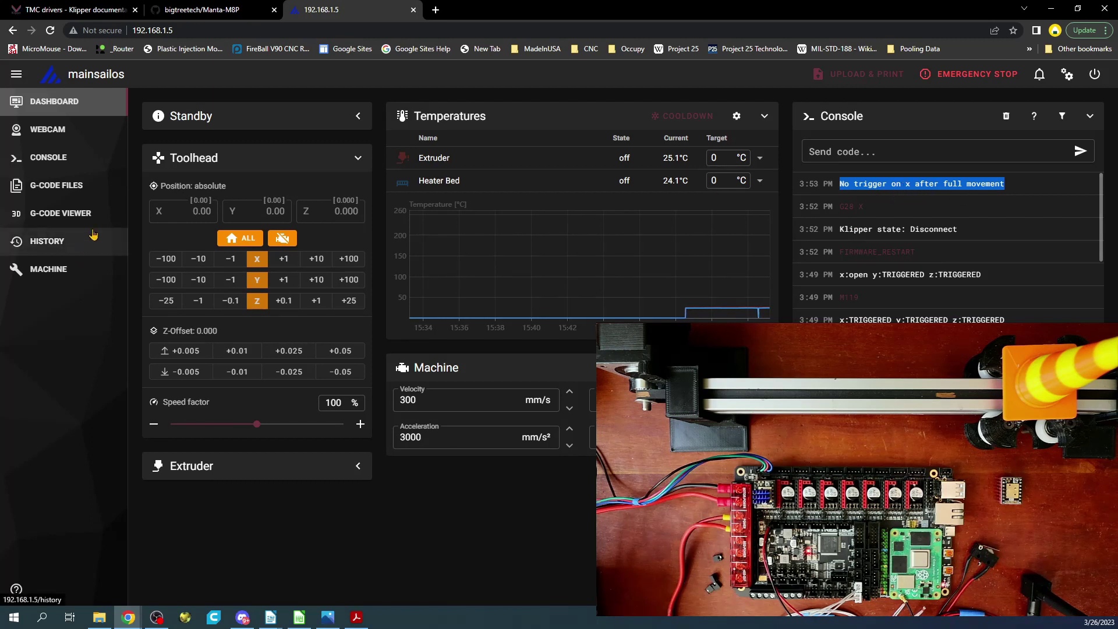
- Reopen printer.cfg and invert the stepper_x dir_pin to !PB4
click(68, 273)
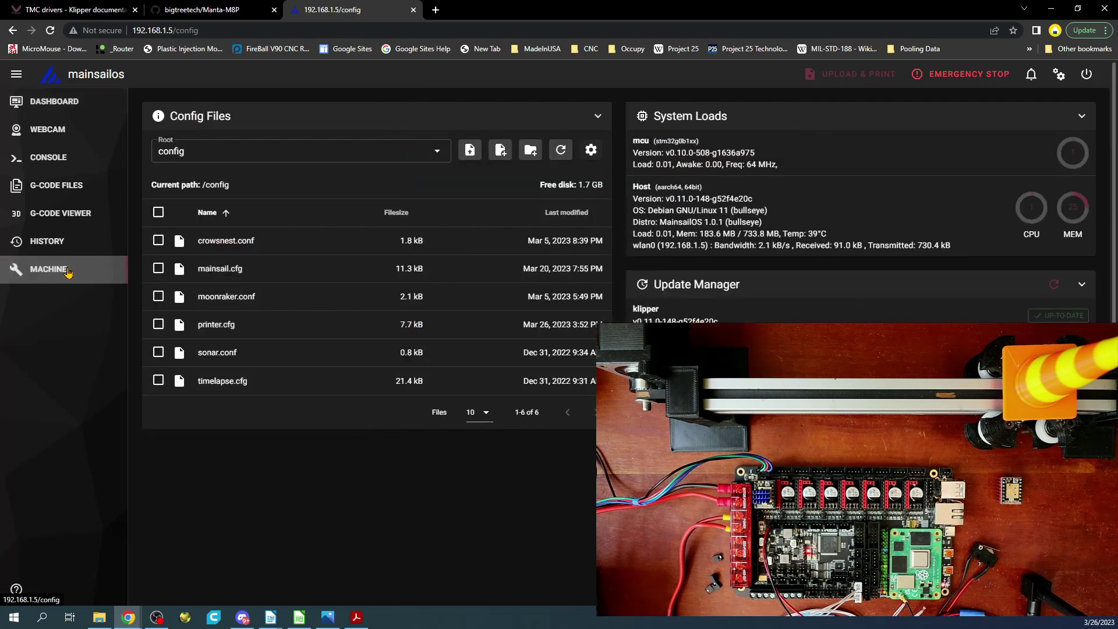
click(210, 333)
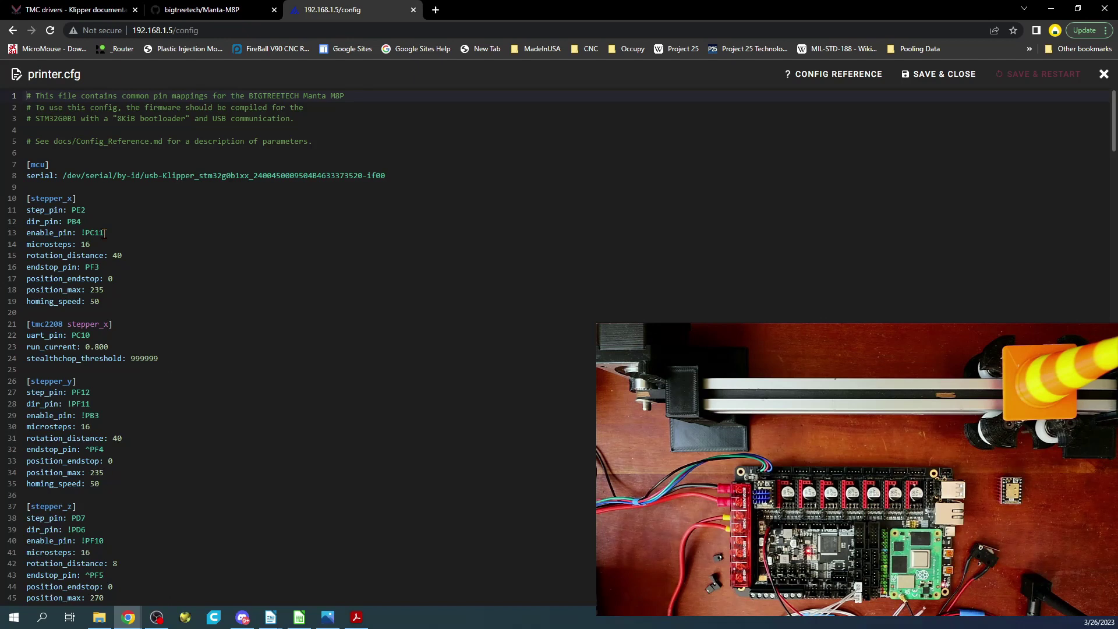
click(69, 221)
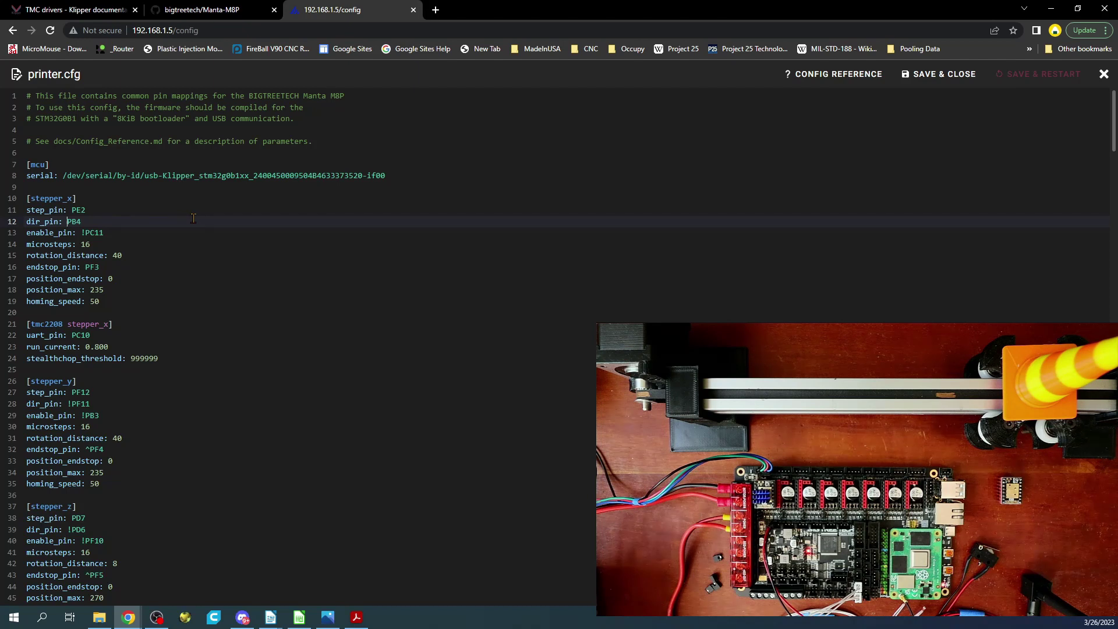
text(!)
- Paste homing_retract_dist: 0 on a new line under homing_speed
click(109, 302)
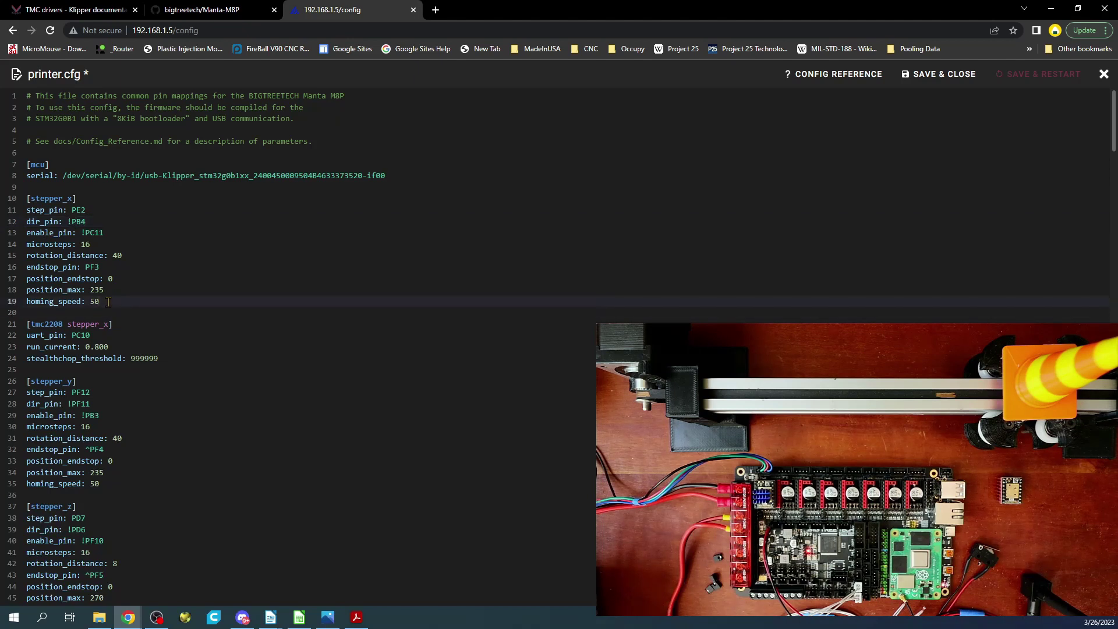
key(Return)
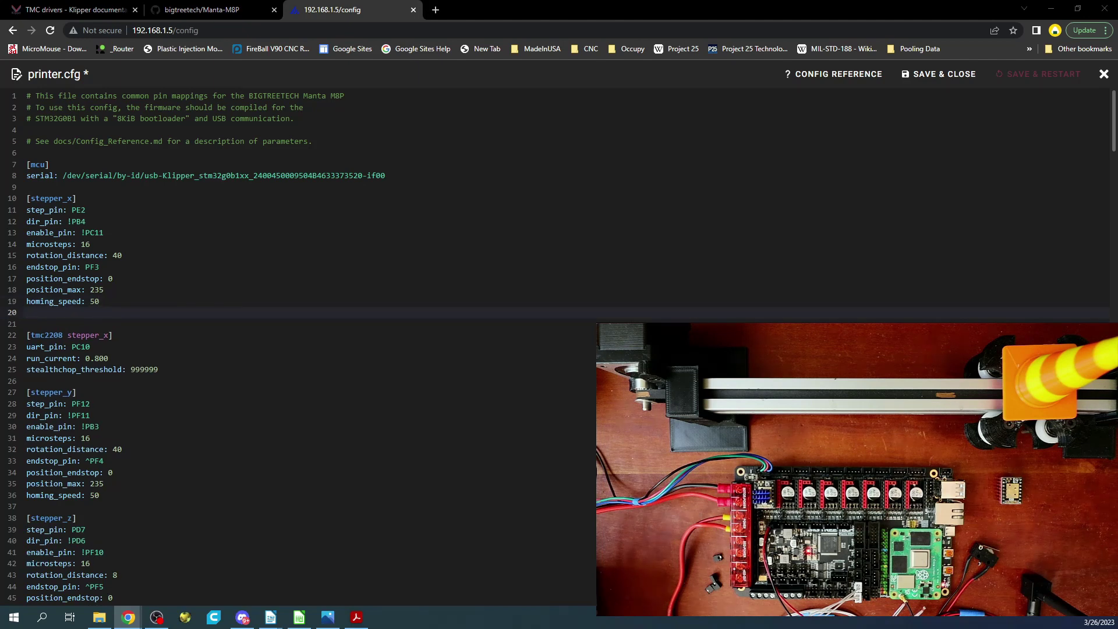
key(alt+Tab)
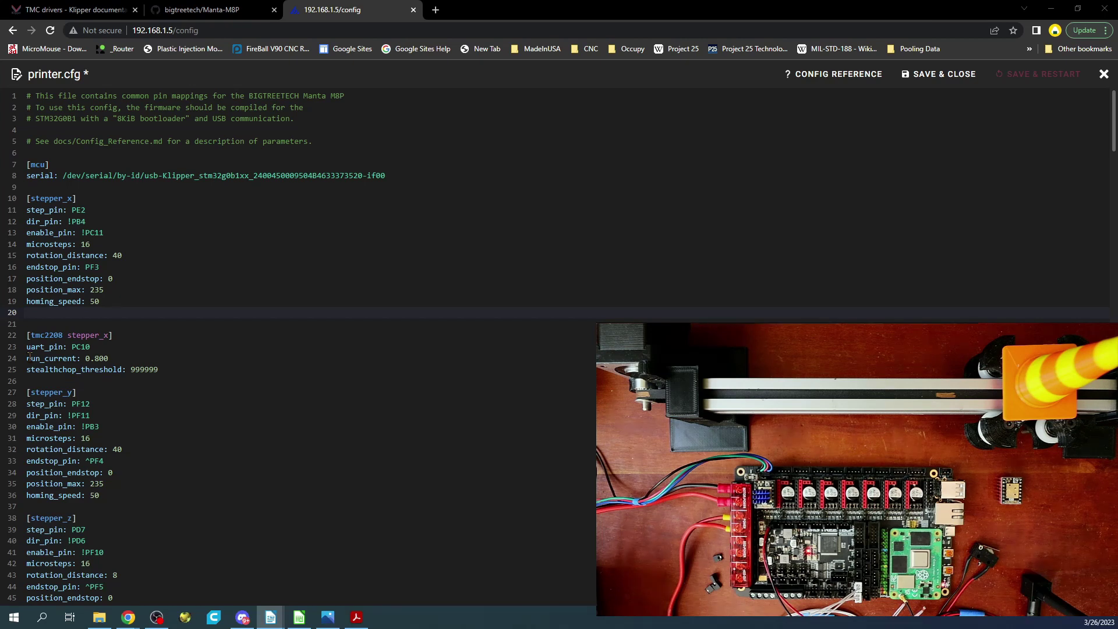
click(35, 314)
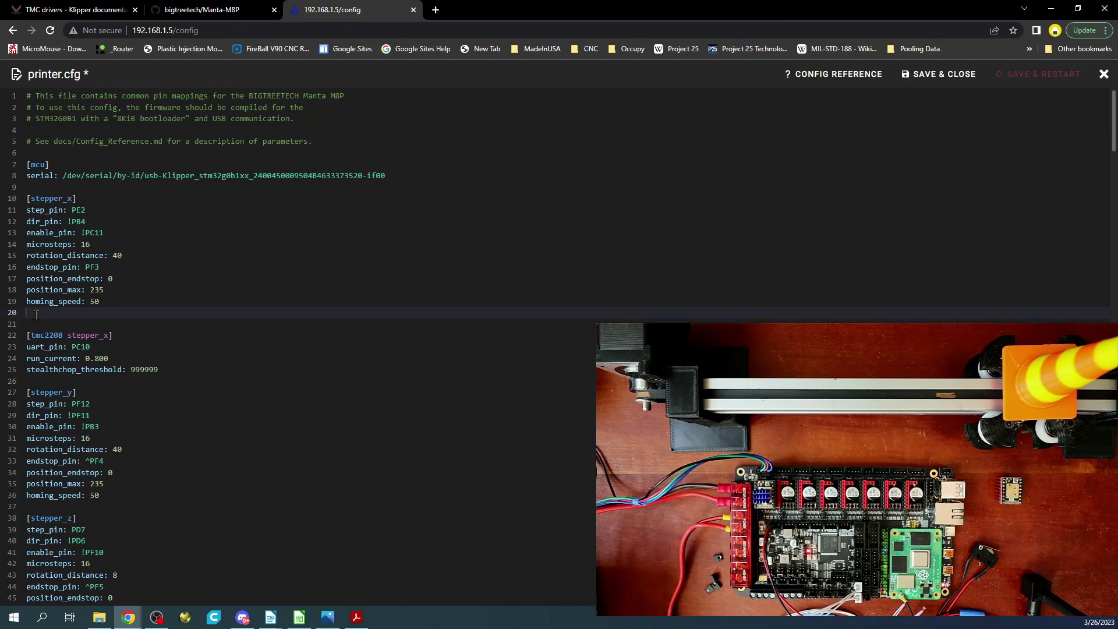
text(homing_retract_dist: 0)
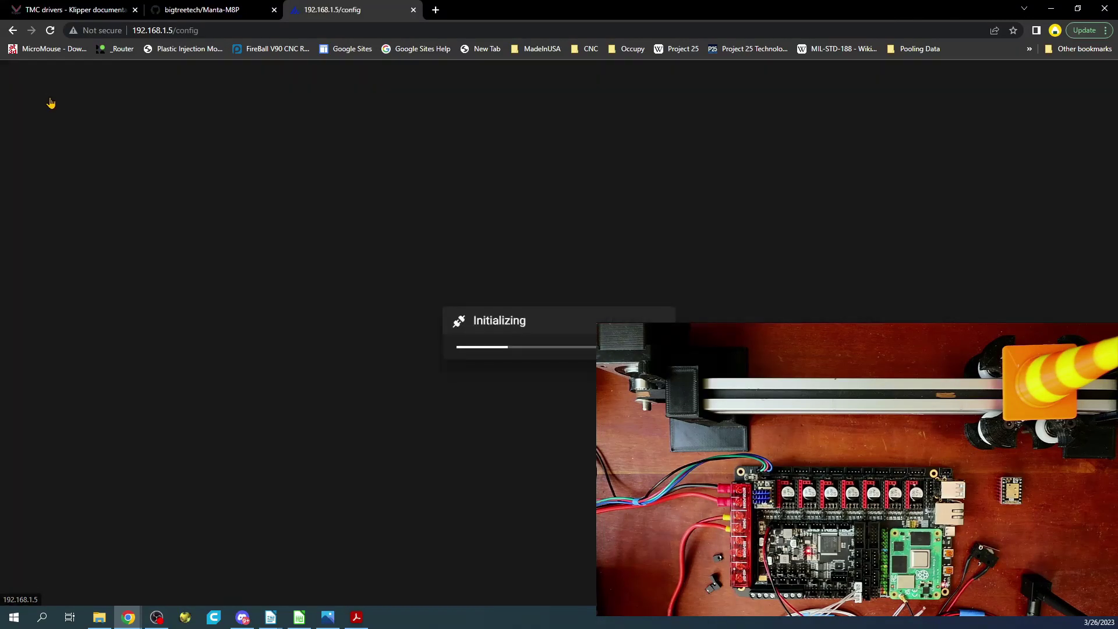
- Send G28 X from the Dashboard console and compare the new log line with the earlier trigger error
click(52, 104)
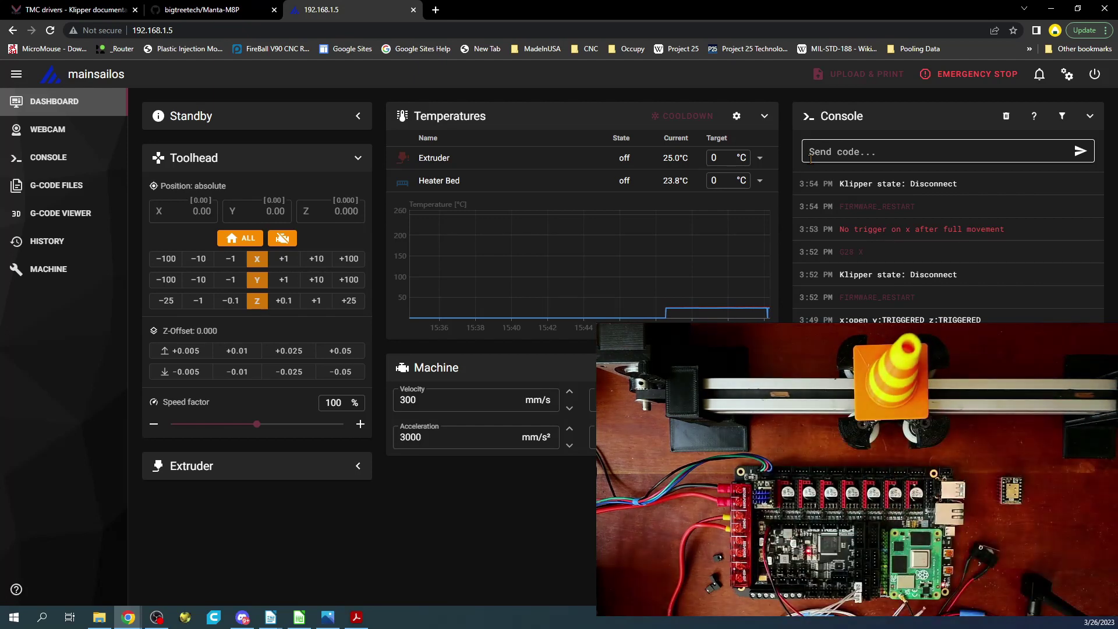
click(829, 151)
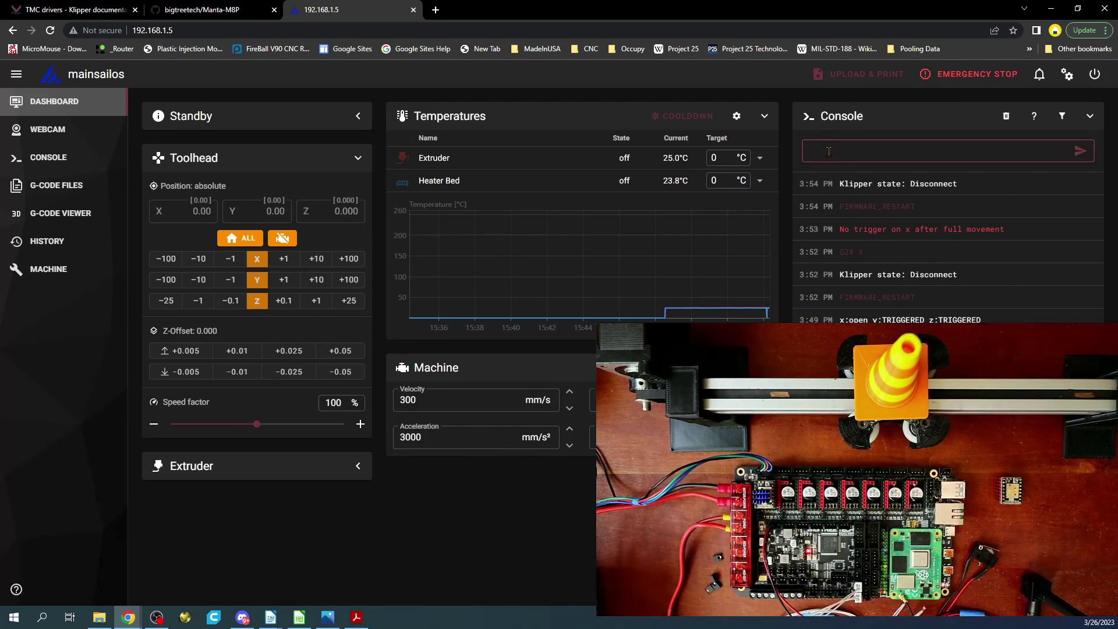
text(G2)
text(8 X)
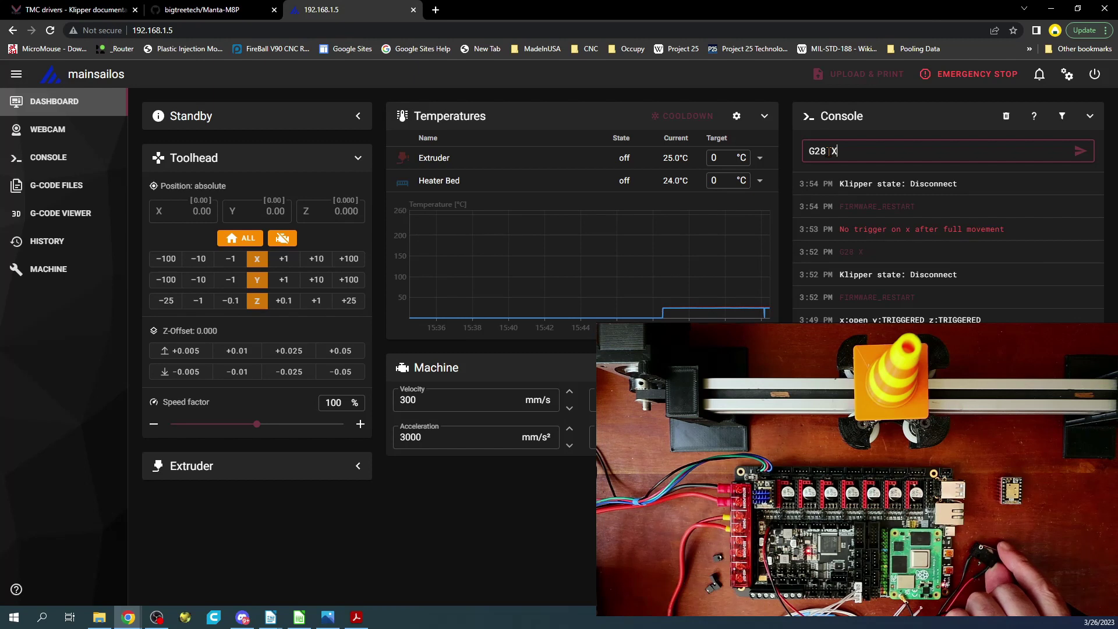
key(Return)
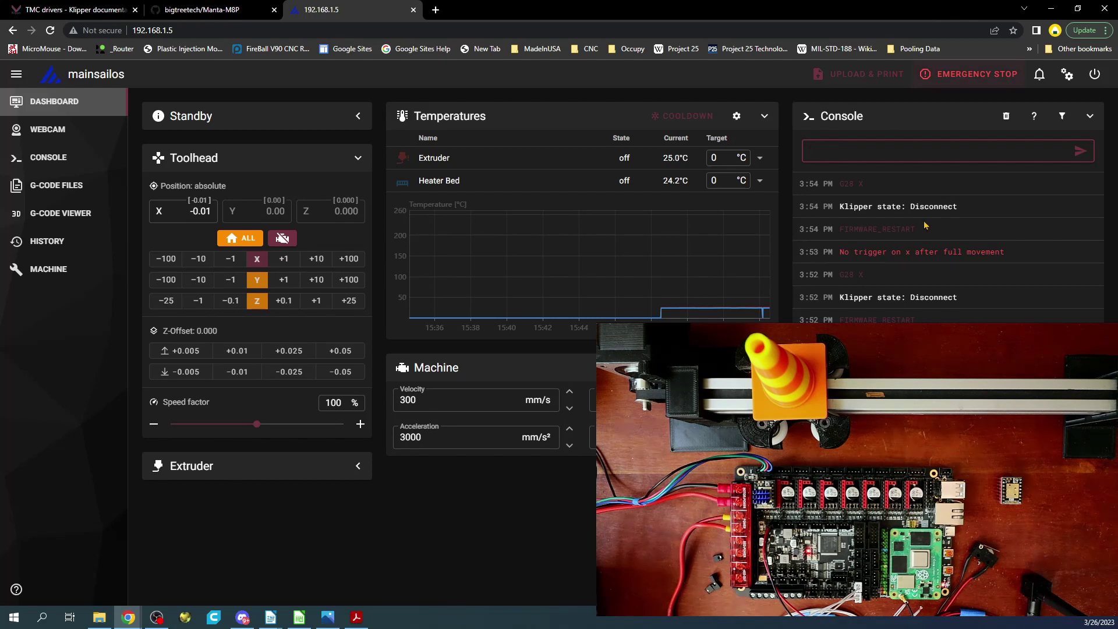
drag(947, 186, 795, 191)
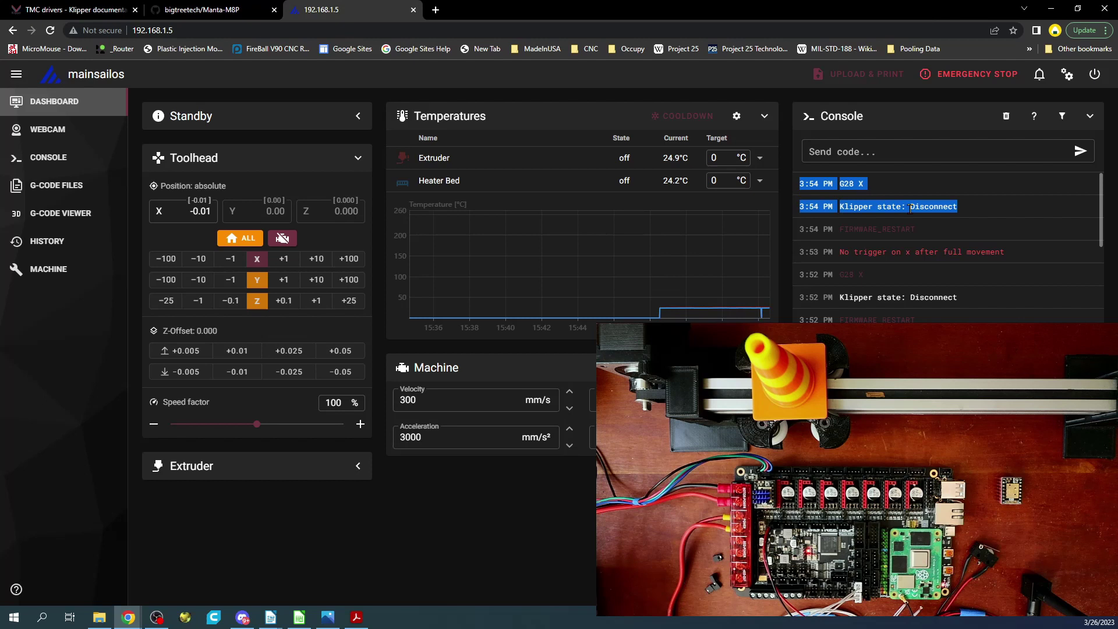
click(872, 187)
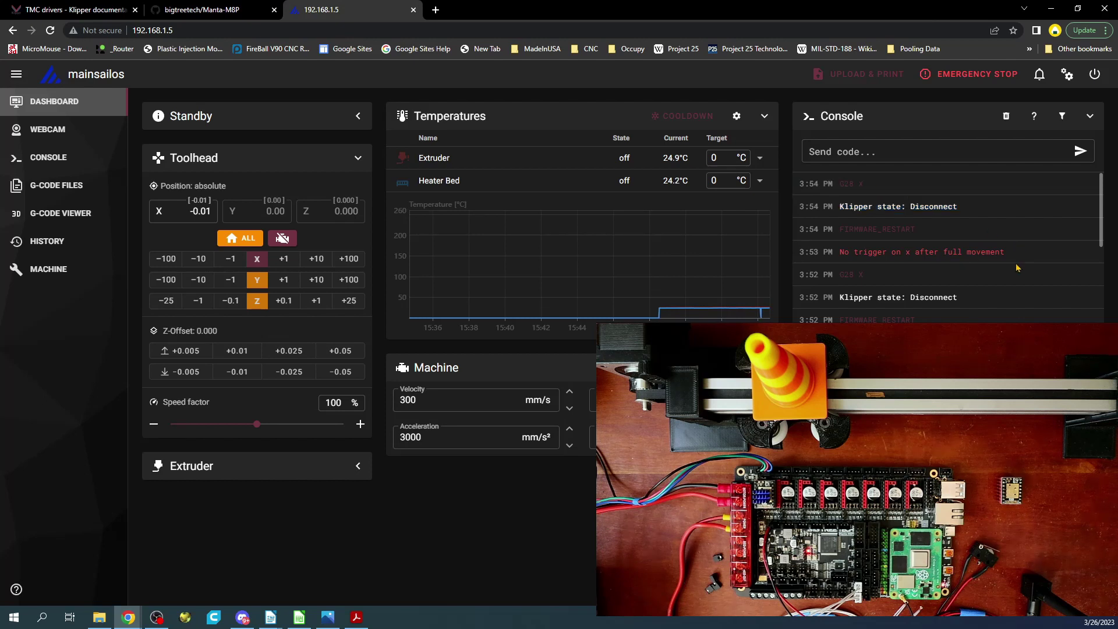
drag(997, 252, 839, 253)
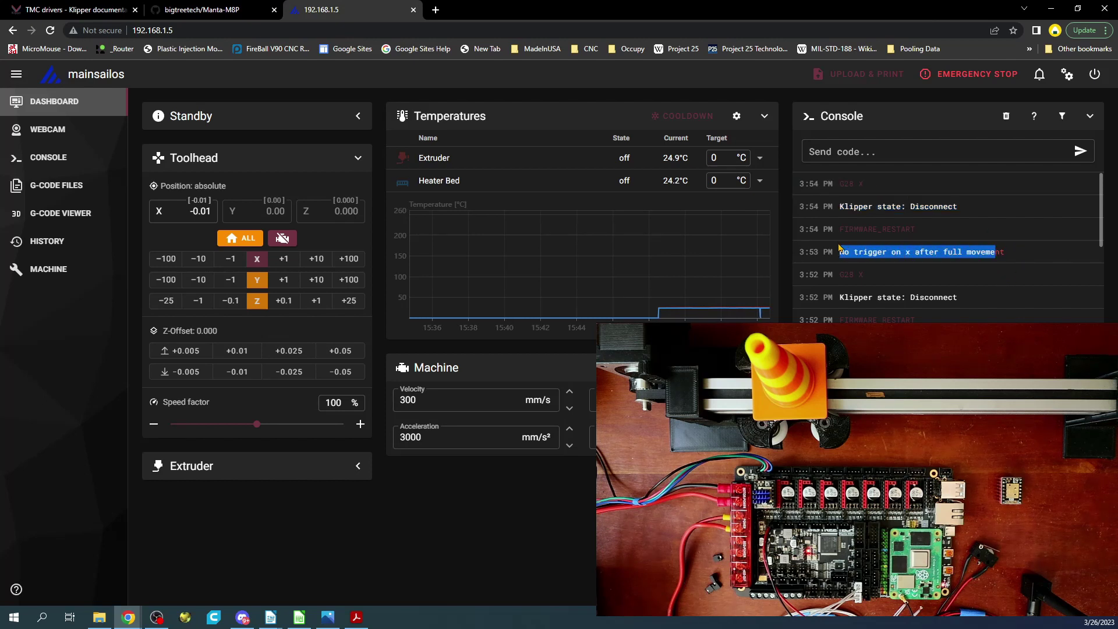